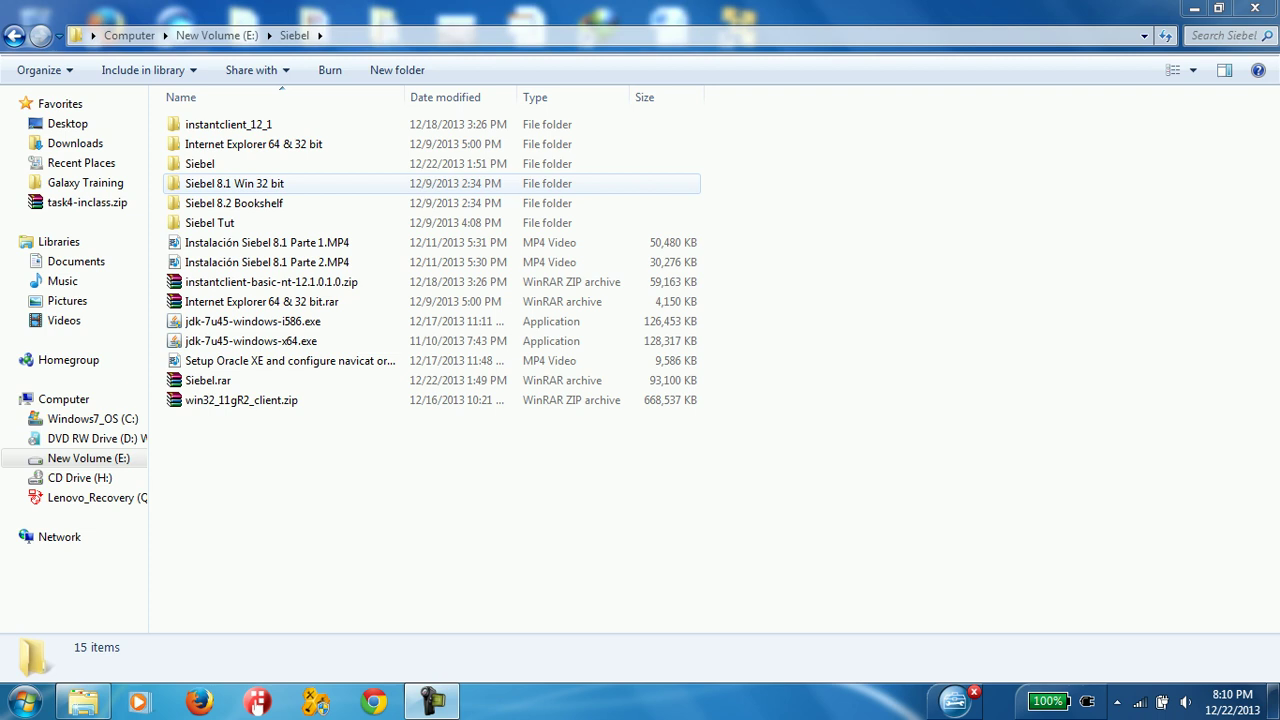
- Navigate from Siebel 8.1 Win 32 bit down to Siebel_Web_Client > Disk1 > install and select oui.exe
{"action": "double_click", "coordinate": [300, 183]}
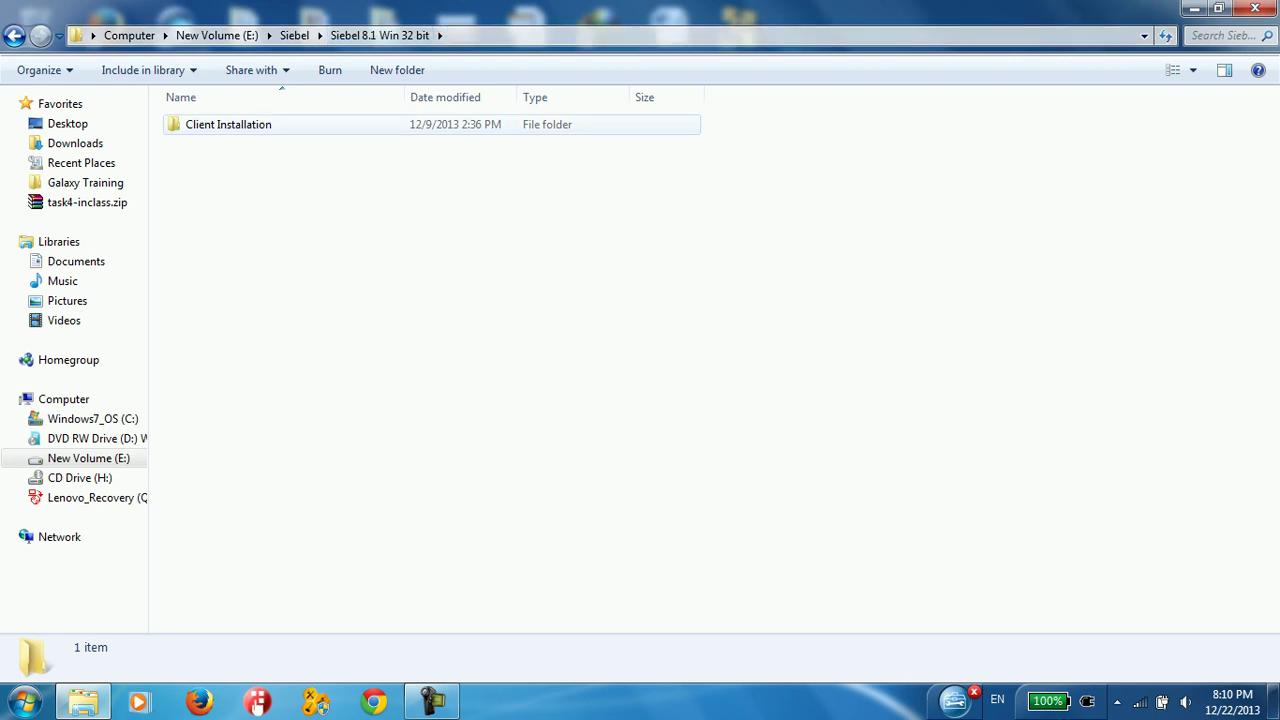
{"action": "double_click", "coordinate": [200, 124]}
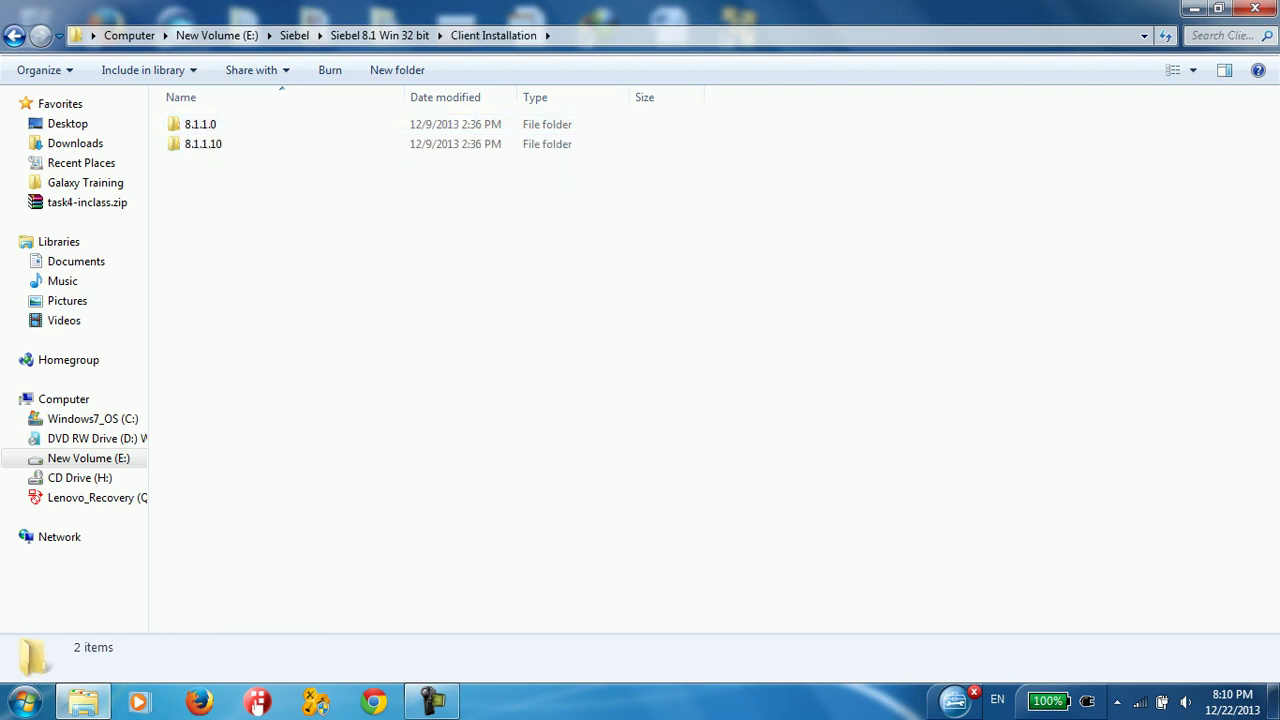
{"action": "double_click", "coordinate": [200, 124]}
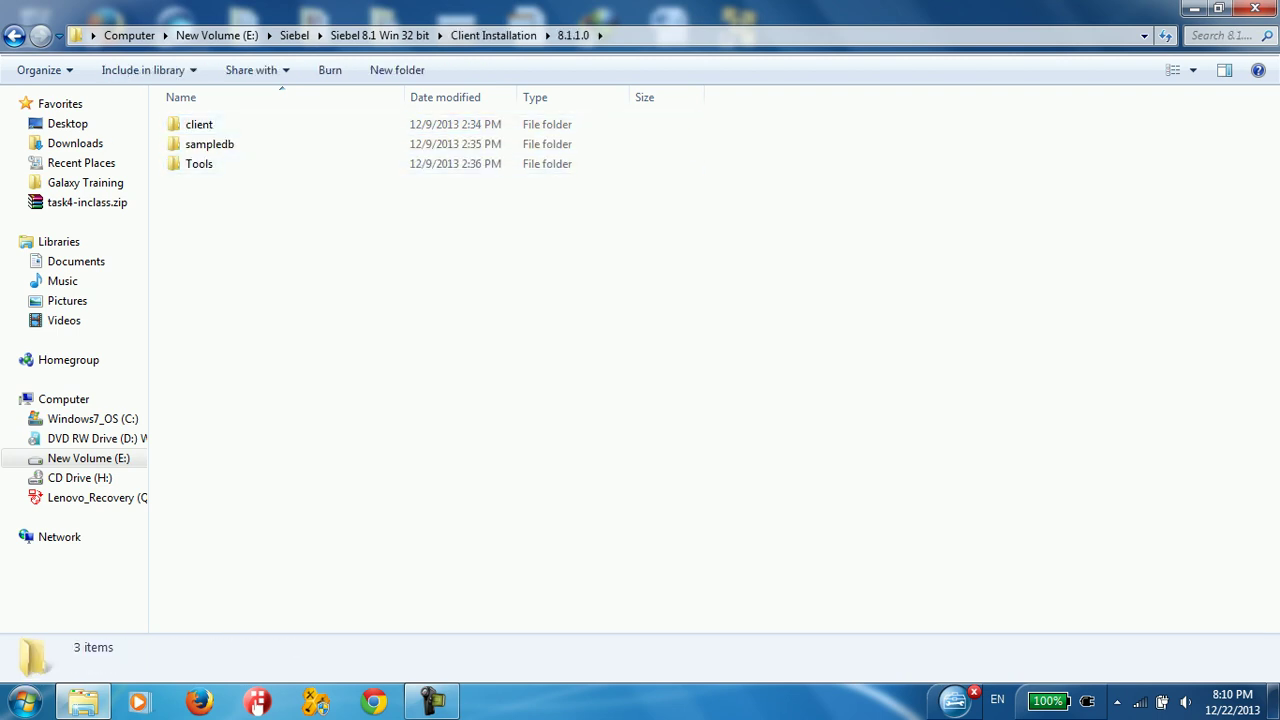
{"action": "left_click", "coordinate": [200, 124]}
{"action": "double_click", "coordinate": [200, 124]}
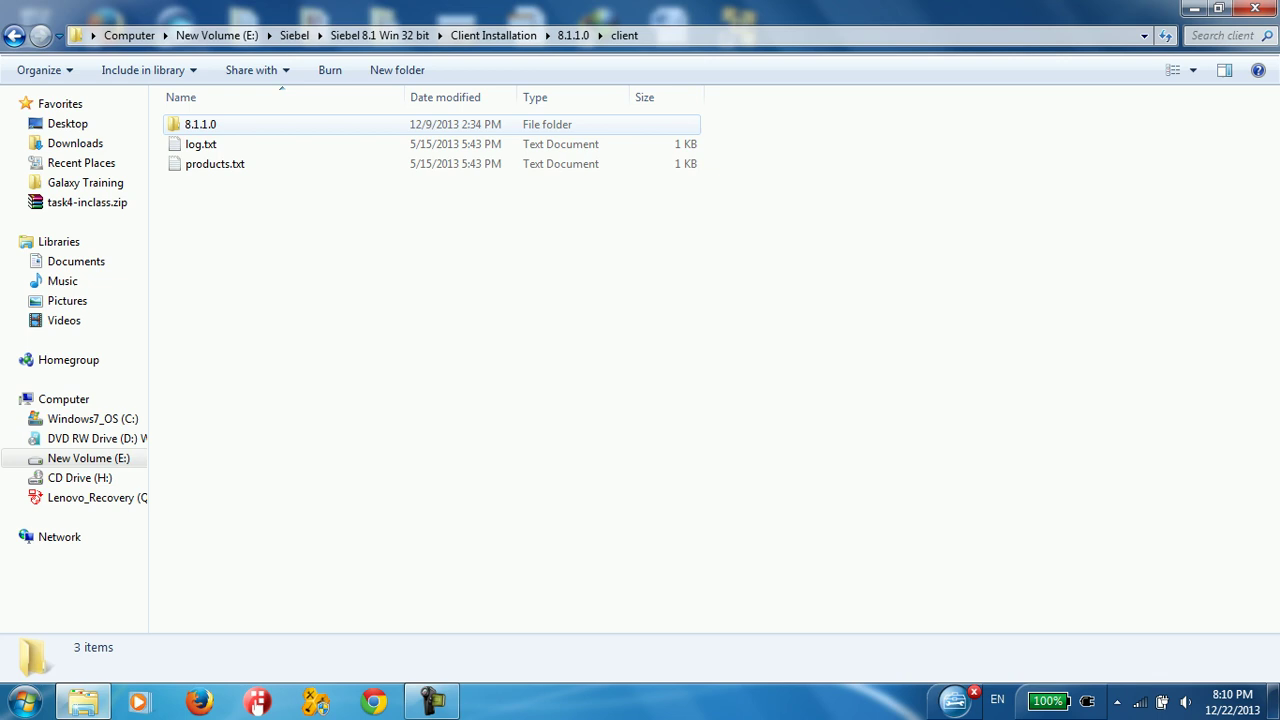
{"action": "double_click", "coordinate": [200, 124]}
{"action": "double_click", "coordinate": [208, 124]}
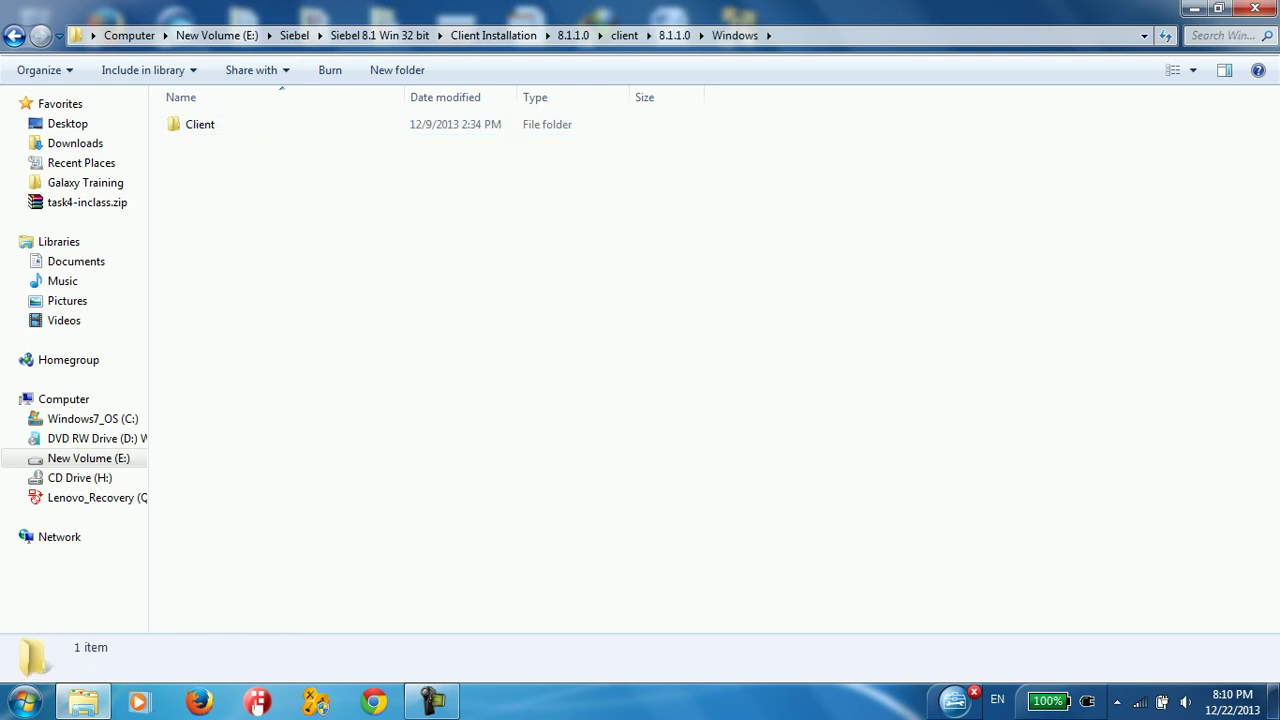
{"action": "double_click", "coordinate": [210, 124]}
{"action": "double_click", "coordinate": [220, 124]}
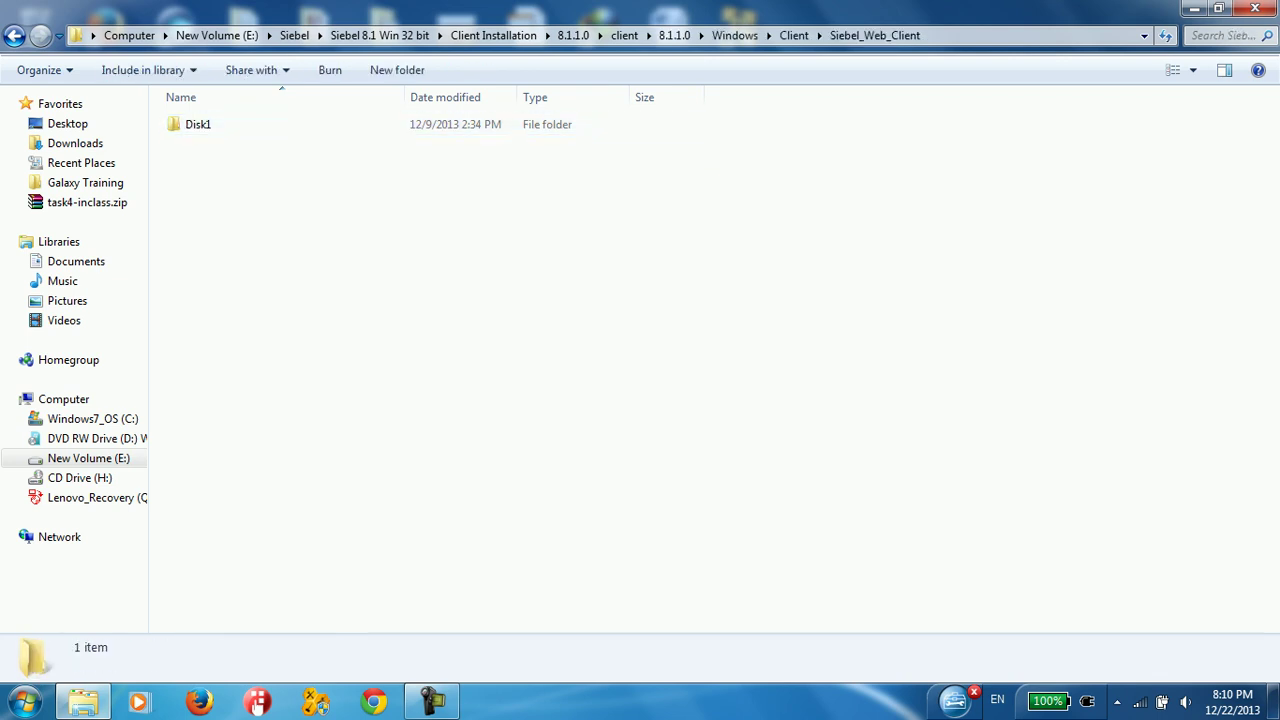
{"action": "double_click", "coordinate": [198, 124]}
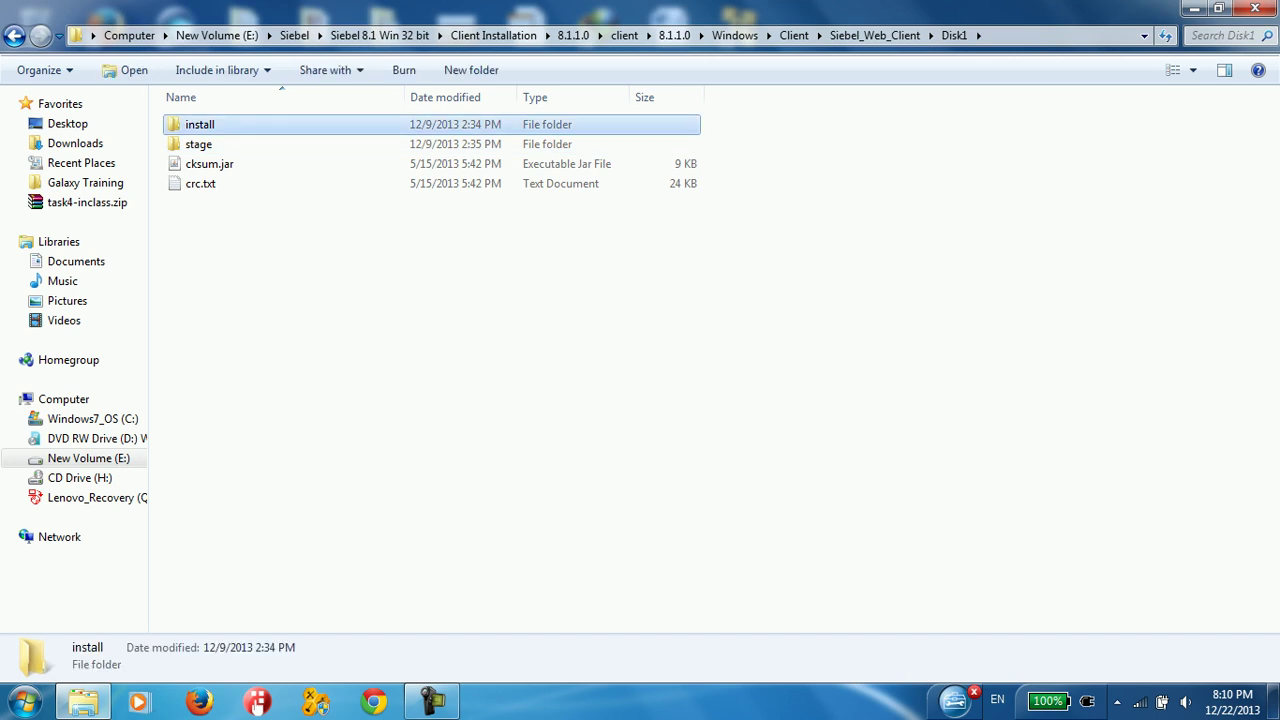
{"action": "double_click", "coordinate": [201, 124]}
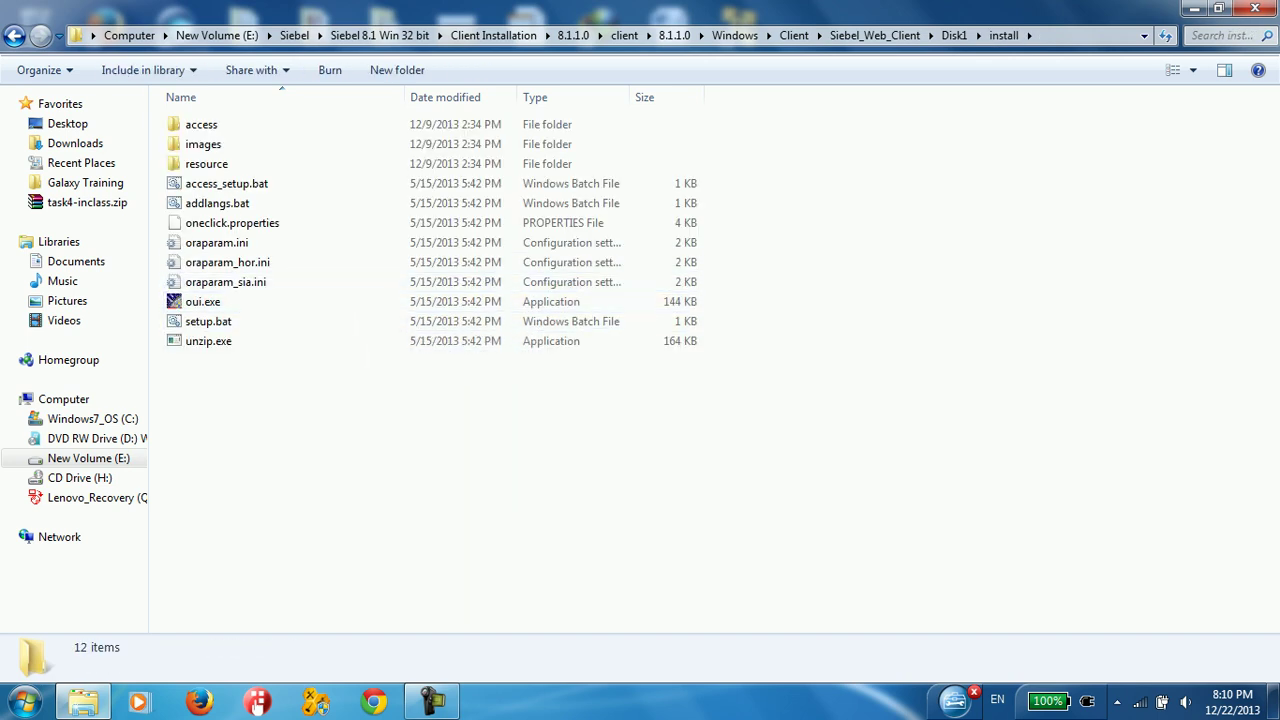
{"action": "left_click", "coordinate": [203, 301]}
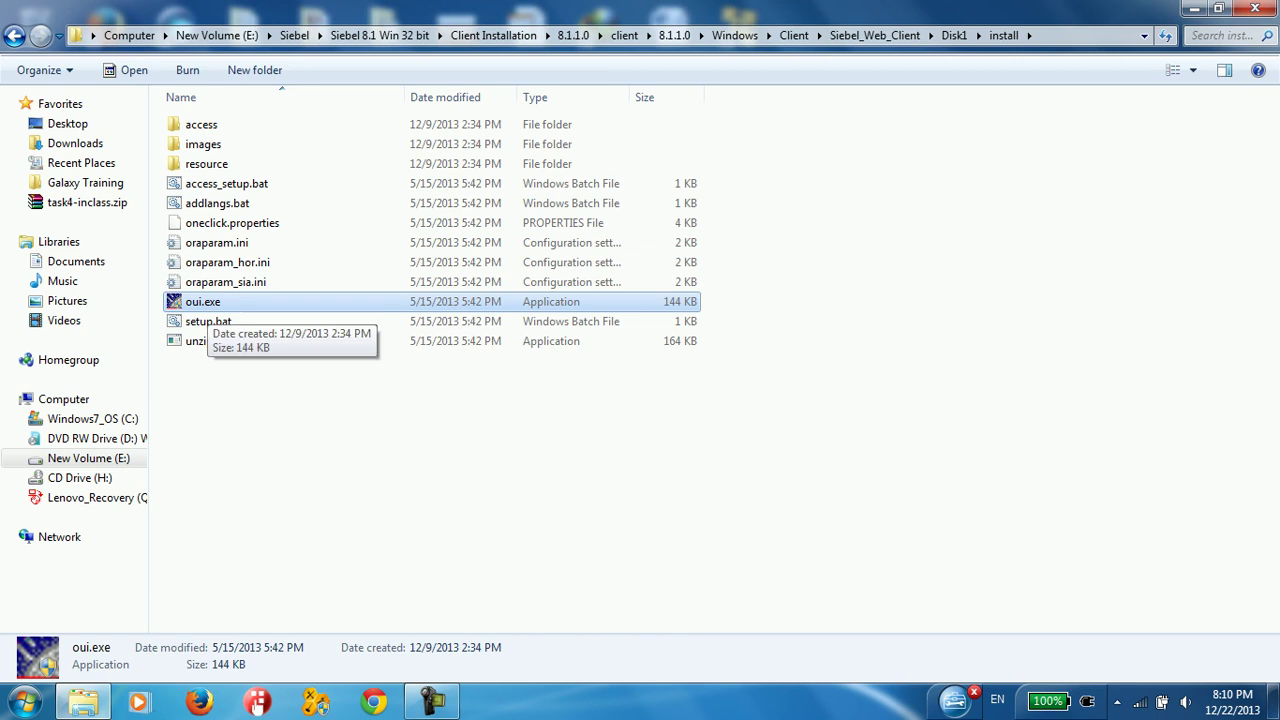
- Browse the Start menu's All Programs list
{"action": "left_click", "coordinate": [25, 703]}
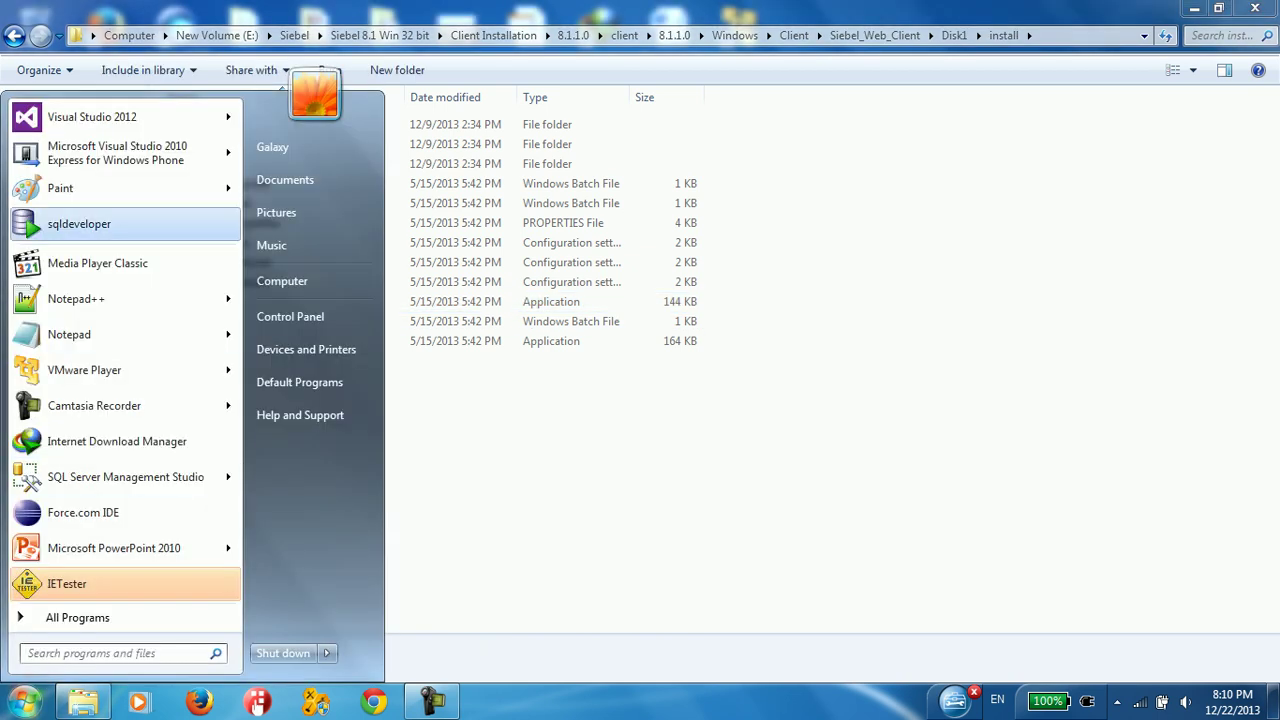
{"action": "left_click", "coordinate": [77, 617]}
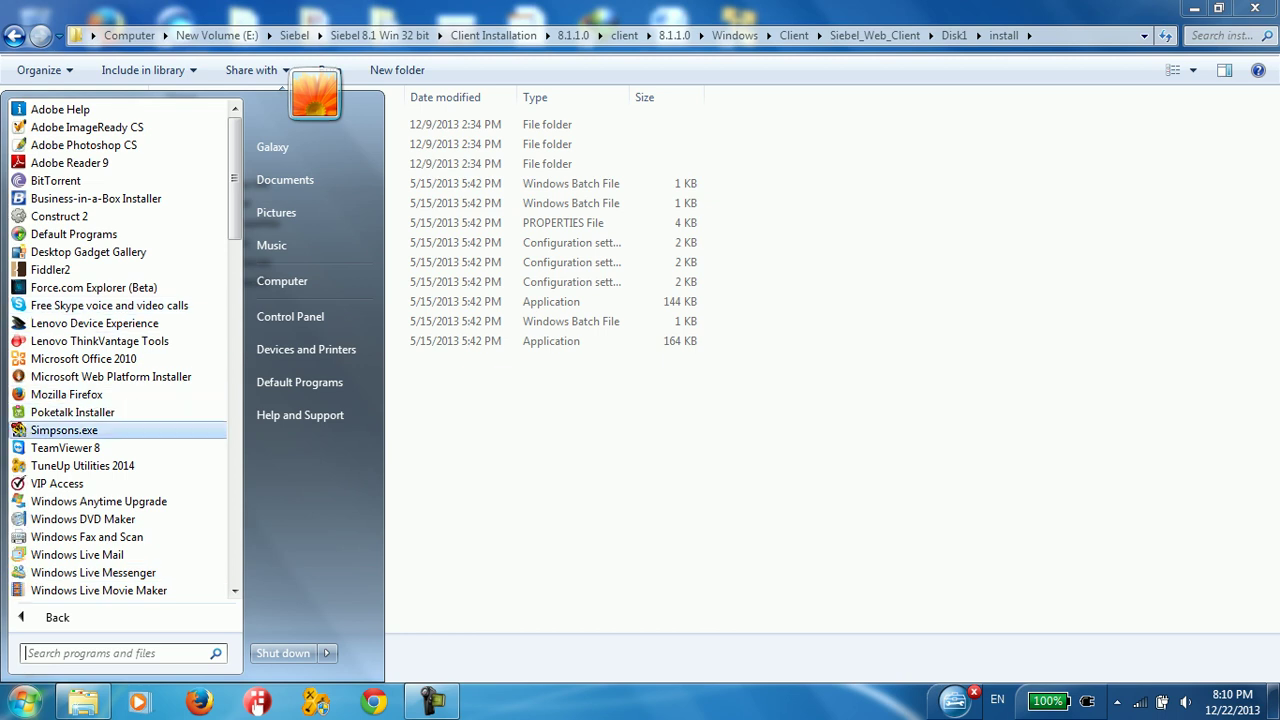
{"action": "scroll", "coordinate": [100, 430], "scroll_direction": "down", "scroll_amount": 5}
{"action": "scroll", "coordinate": [80, 200], "scroll_direction": "down", "scroll_amount": 6}
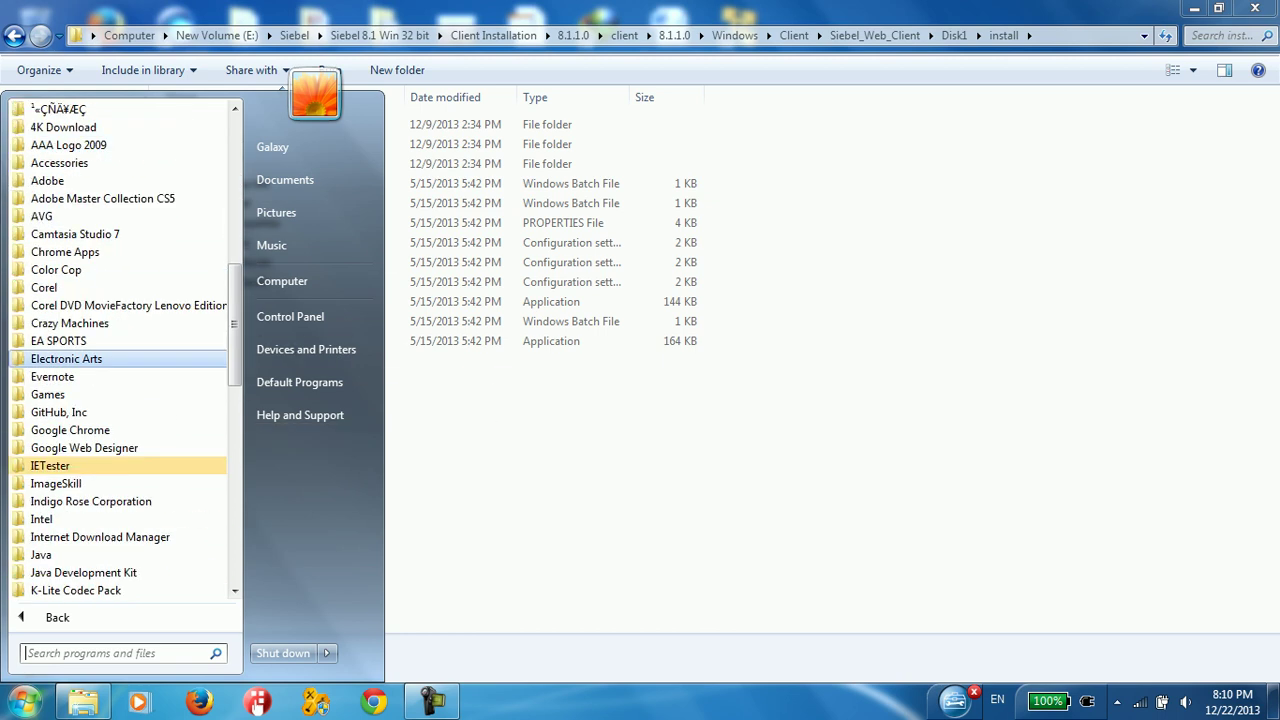
{"action": "scroll", "coordinate": [100, 400], "scroll_direction": "down", "scroll_amount": 5}
{"action": "scroll", "coordinate": [120, 350], "scroll_direction": "down", "scroll_amount": 6}
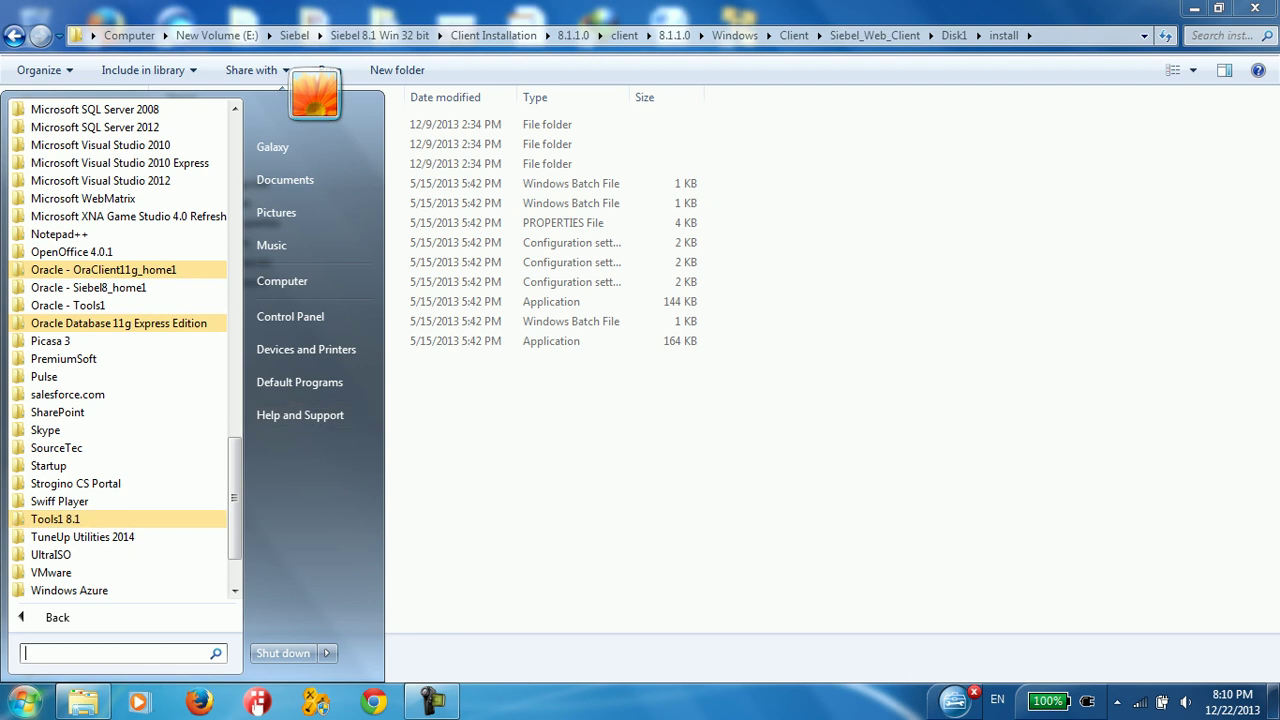
- Search the Start menu for 'view' and launch the top matching result
{"action": "type", "text": "view"}
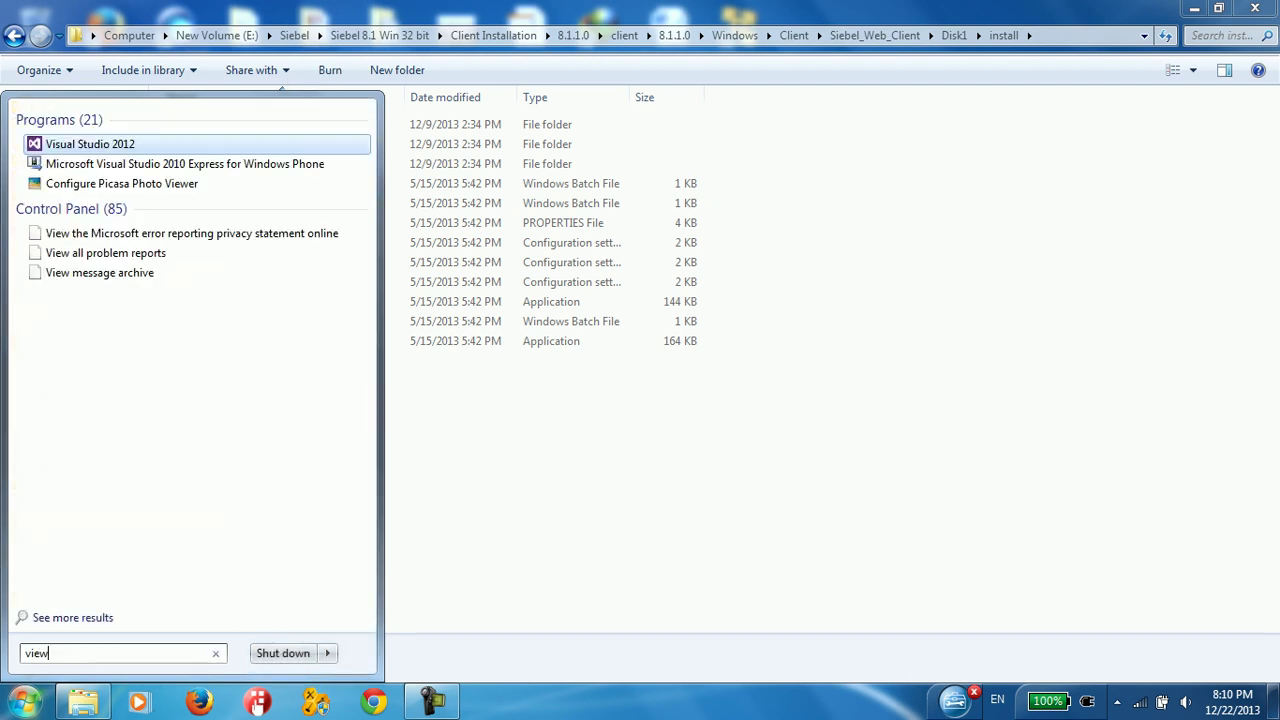
{"action": "key", "text": "Down"}
{"action": "key", "text": "Down"}
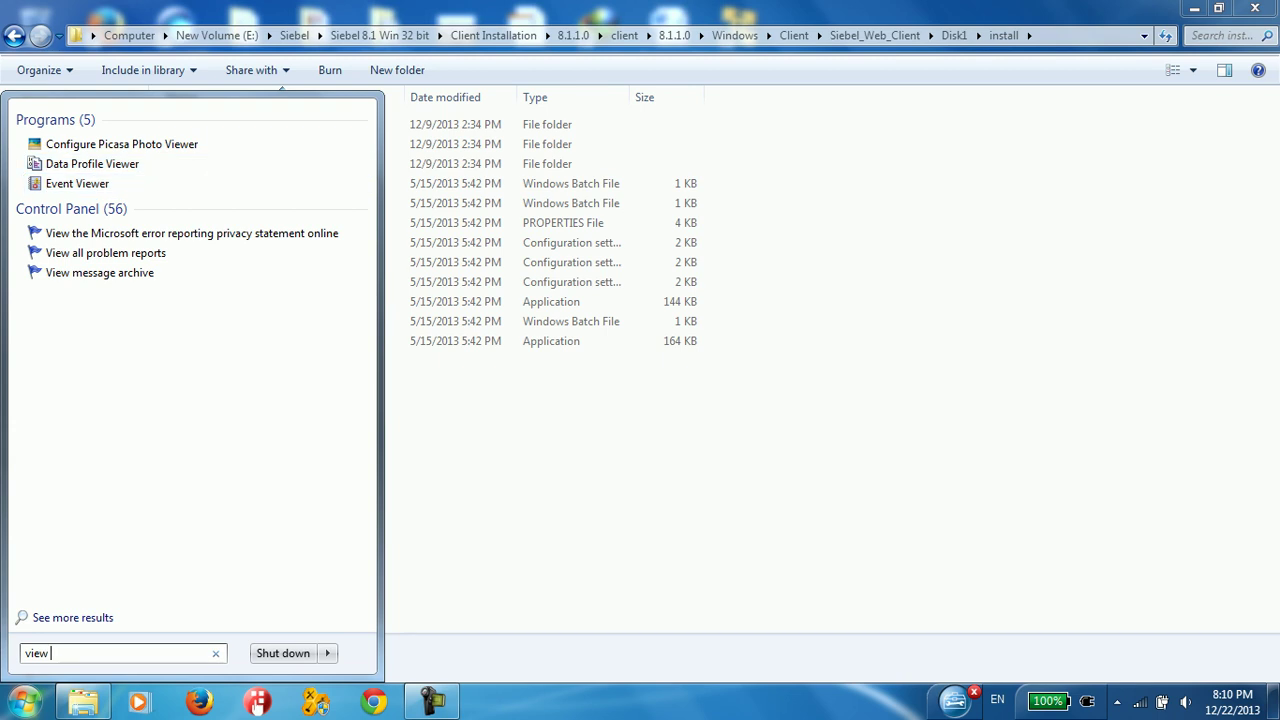
{"action": "type", "text": "n"}
{"action": "key", "text": "Down"}
{"action": "key", "text": "Down"}
{"action": "key", "text": "Up"}
{"action": "key", "text": "Return"}
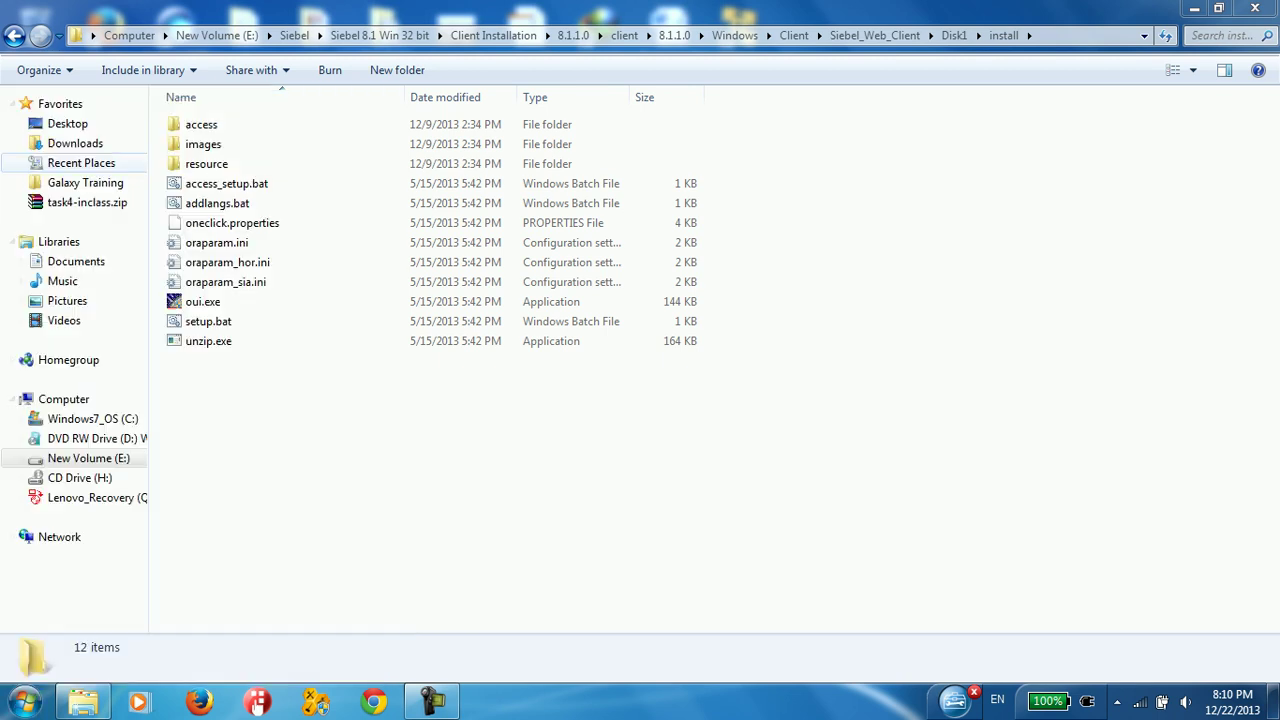
- Search the Start menu for 'view inst' and open View installed updates
{"action": "key", "text": "super"}
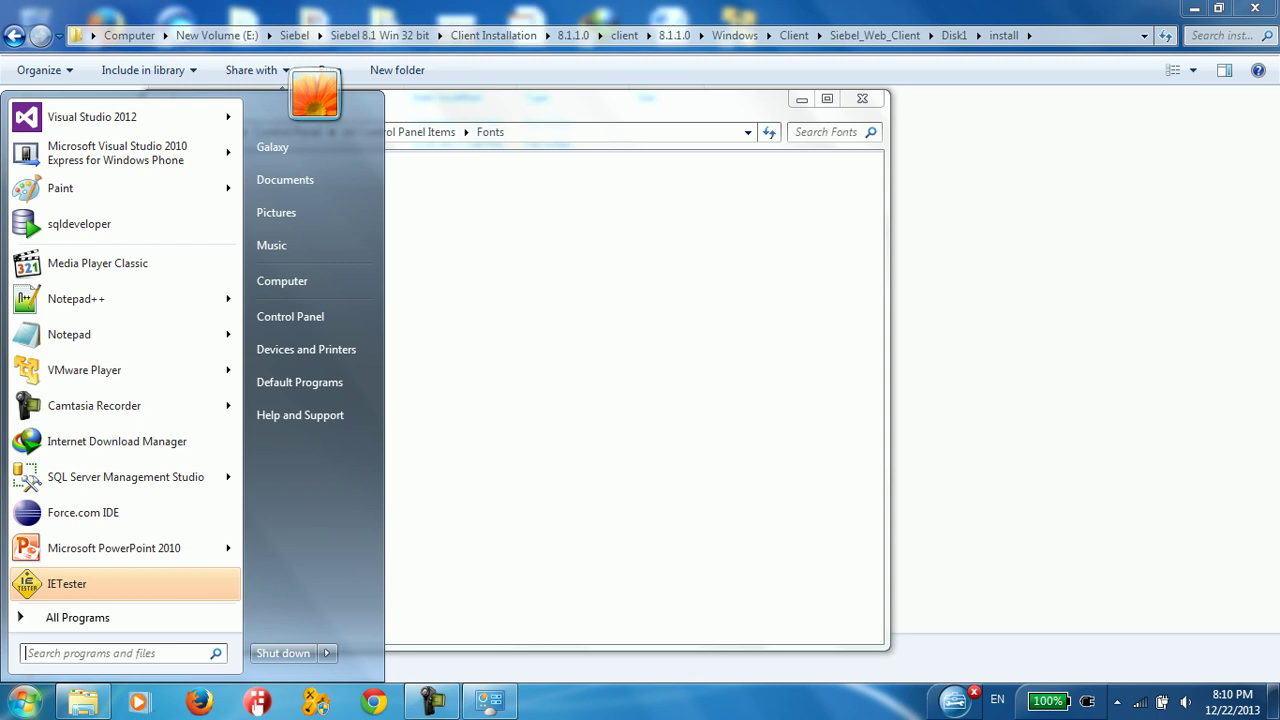
{"action": "type", "text": "view "}
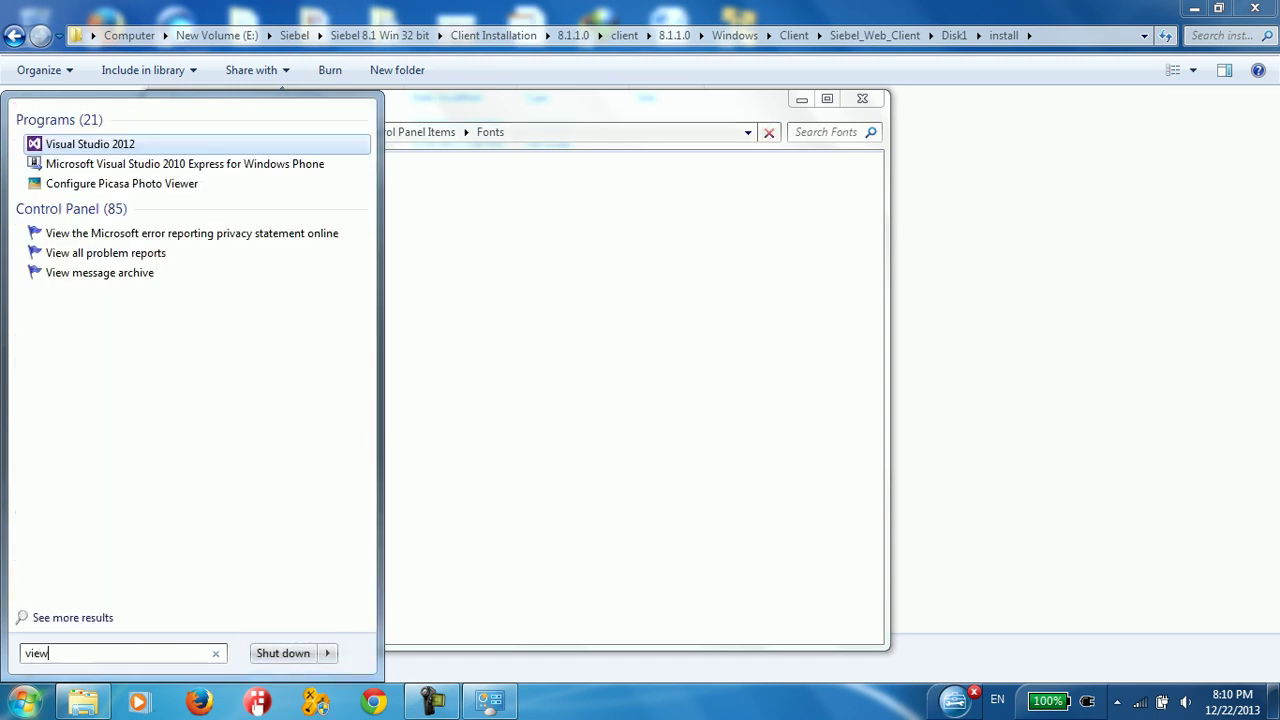
{"action": "type", "text": "inst"}
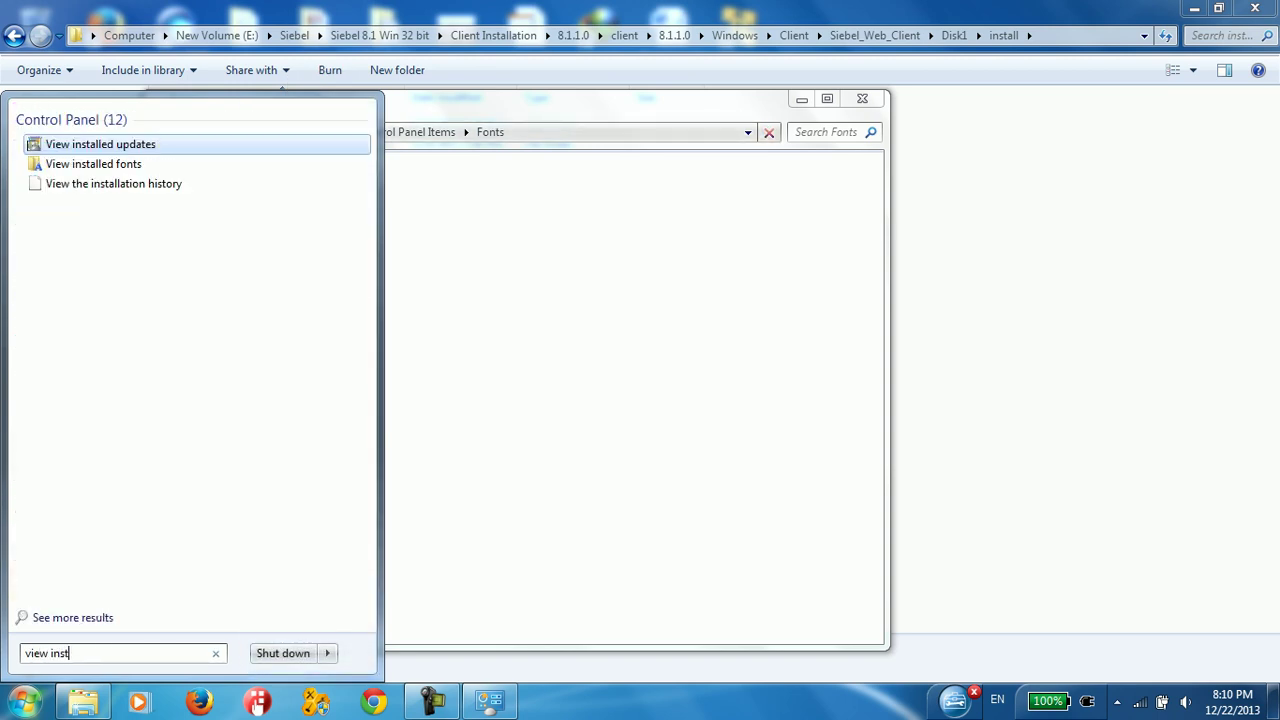
{"action": "key", "text": "Down"}
{"action": "key", "text": "Up"}
{"action": "key", "text": "Return"}
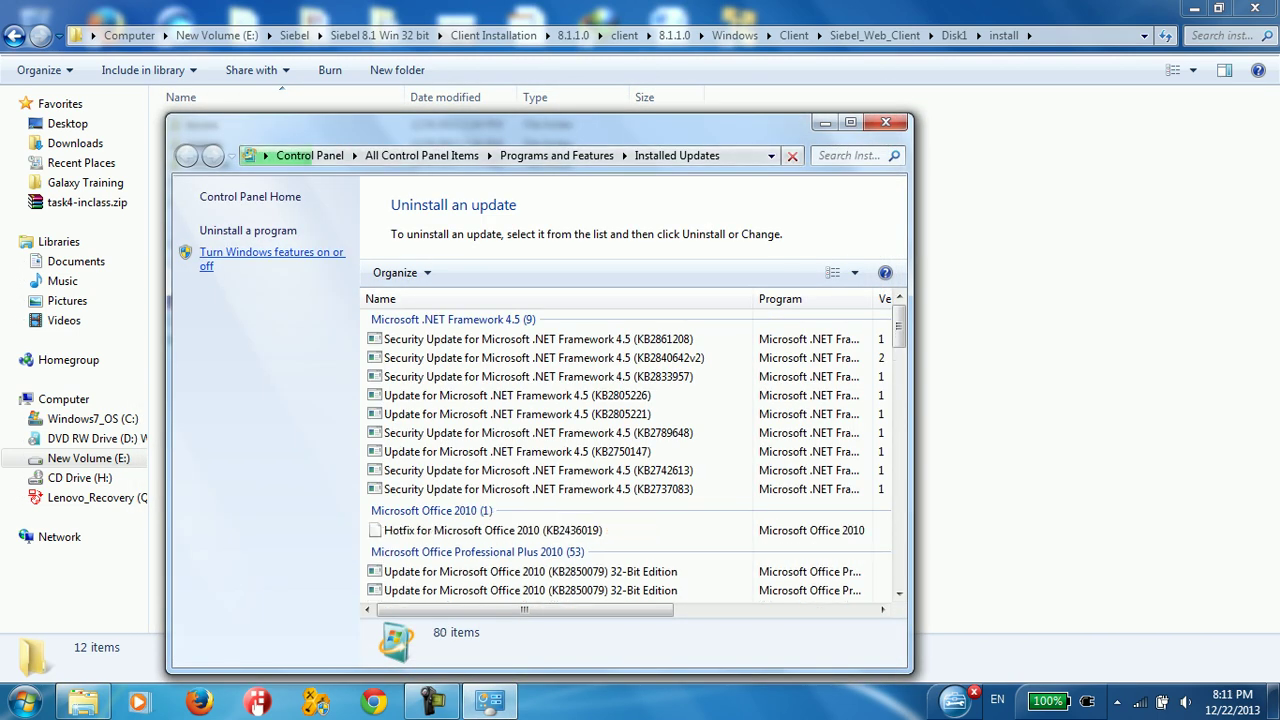
- Open 'Turn Windows features on or off' from the Installed Updates sidebar
{"action": "left_click", "coordinate": [270, 252]}
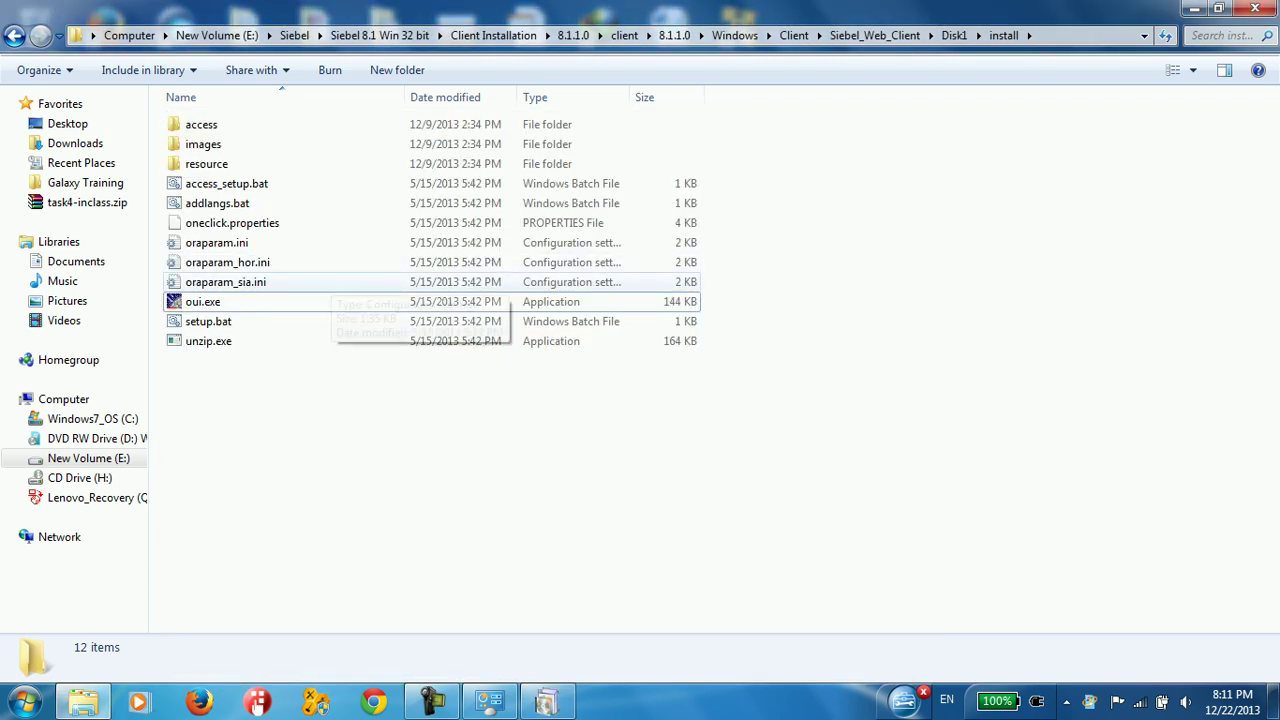
- Open Computer Properties from the Start menu to view the System basic information page
{"action": "left_click", "coordinate": [24, 701]}
{"action": "right_click", "coordinate": [302, 280]}
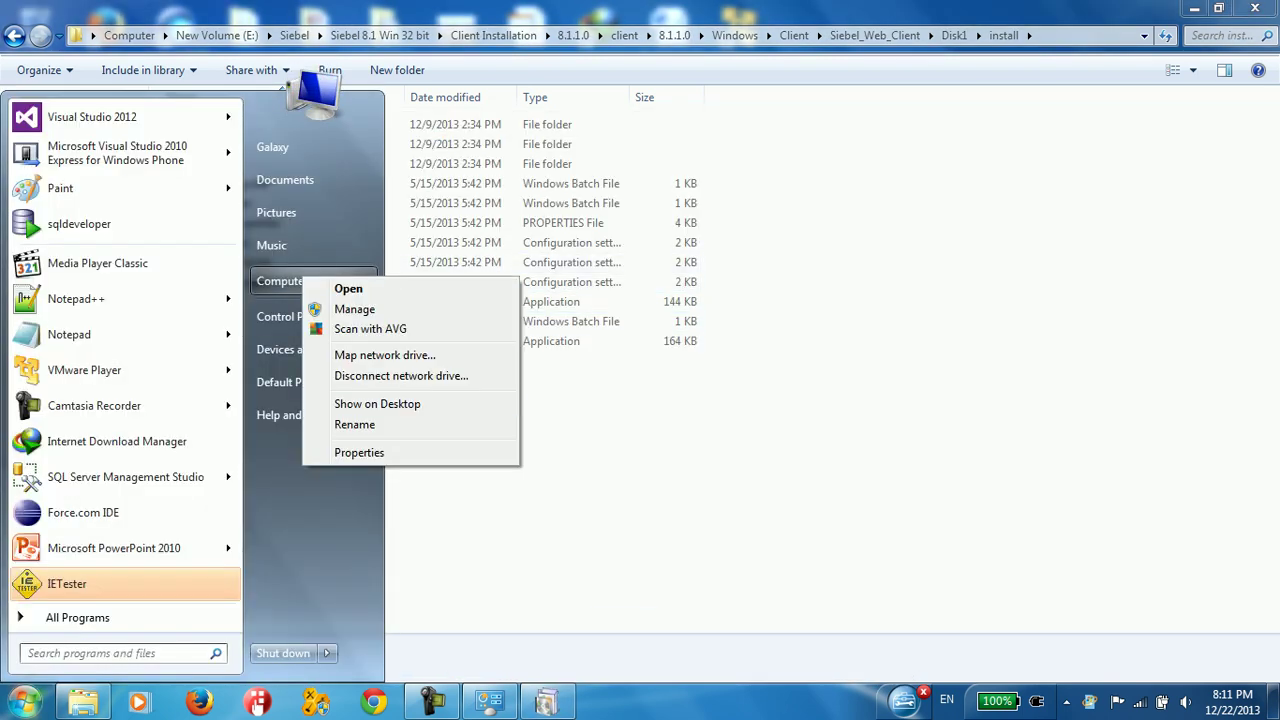
{"action": "left_click", "coordinate": [359, 452]}
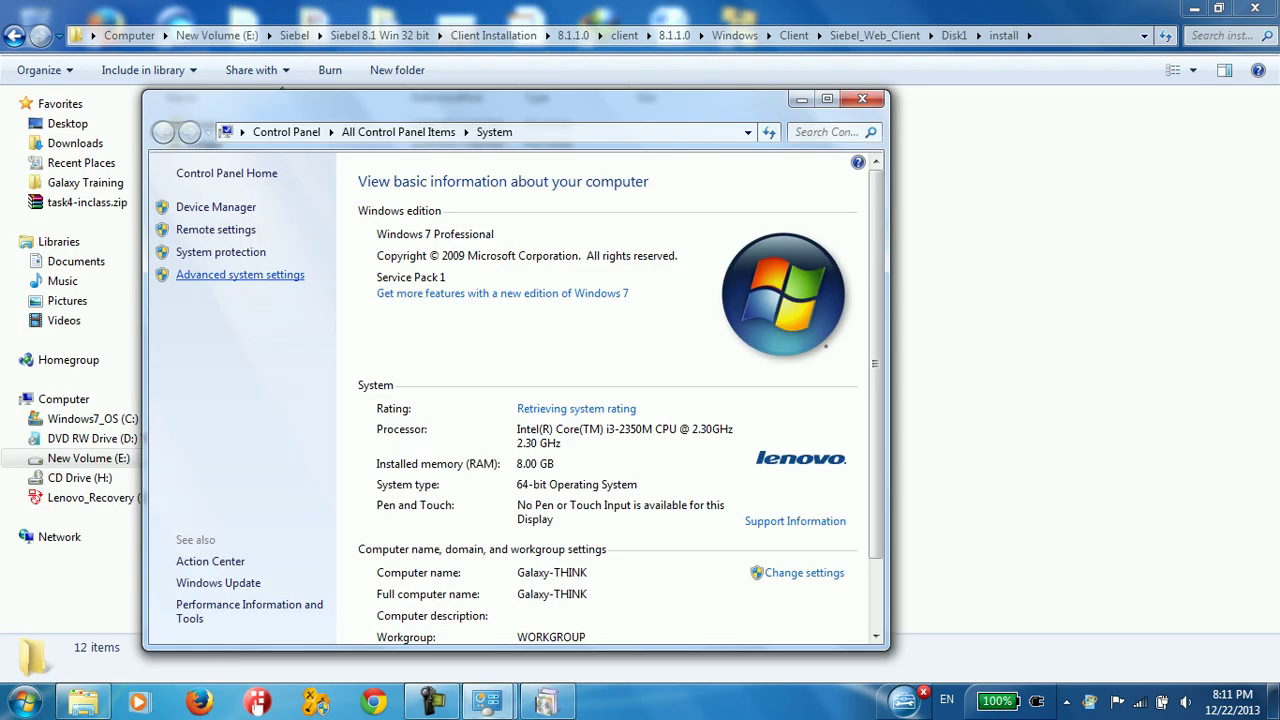
{"action": "scroll", "coordinate": [621, 398], "scroll_direction": "down", "scroll_amount": 2}
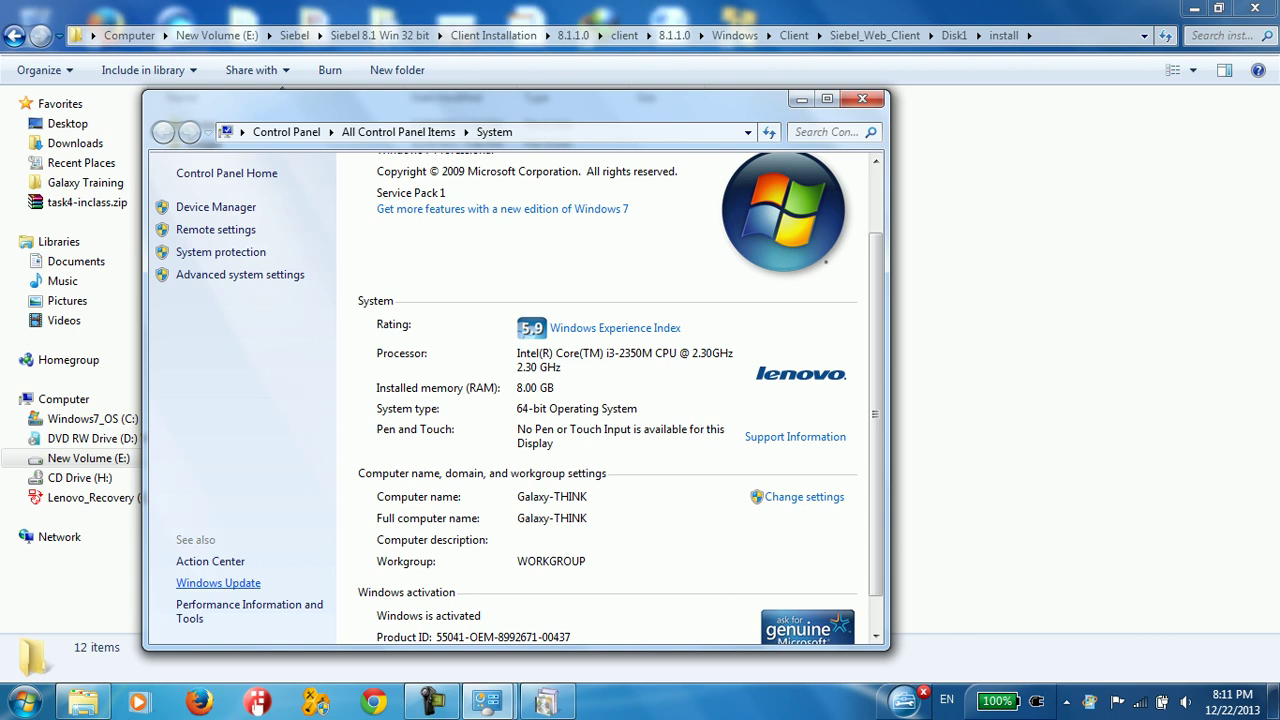
- Set important updates to 'Download updates but let me choose whether to install them'
{"action": "left_click", "coordinate": [218, 582]}
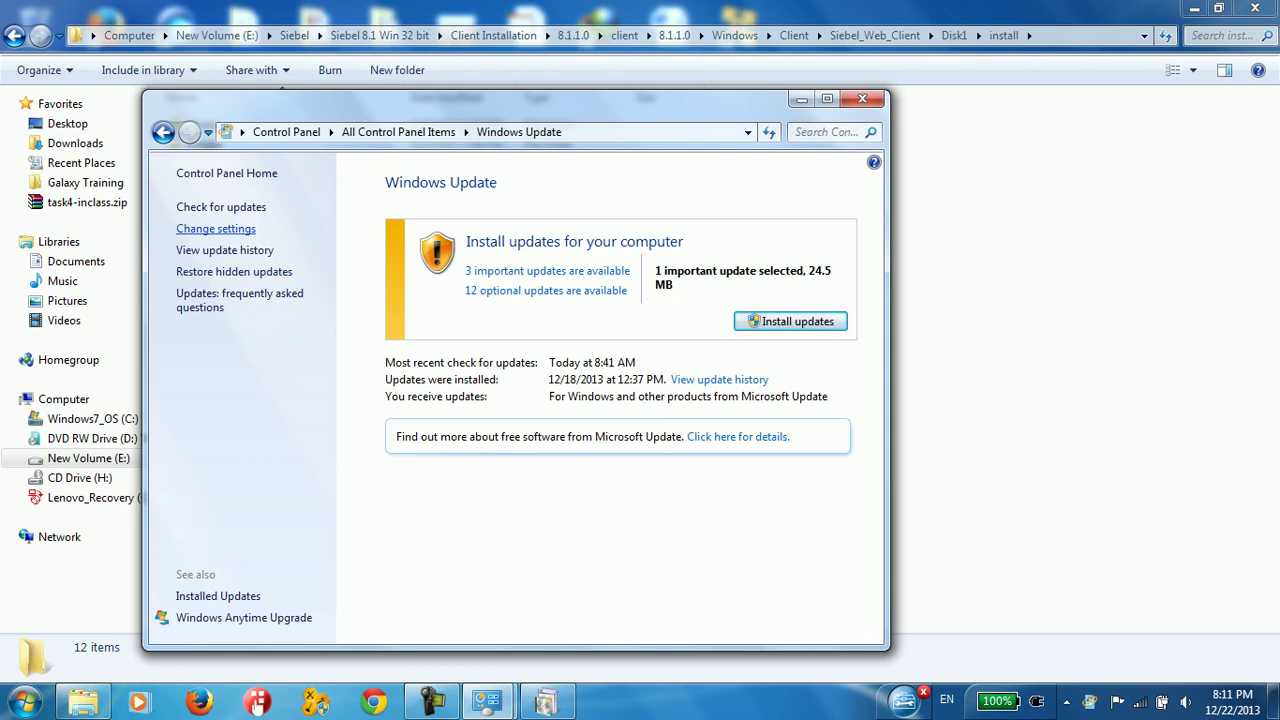
{"action": "left_click", "coordinate": [216, 228]}
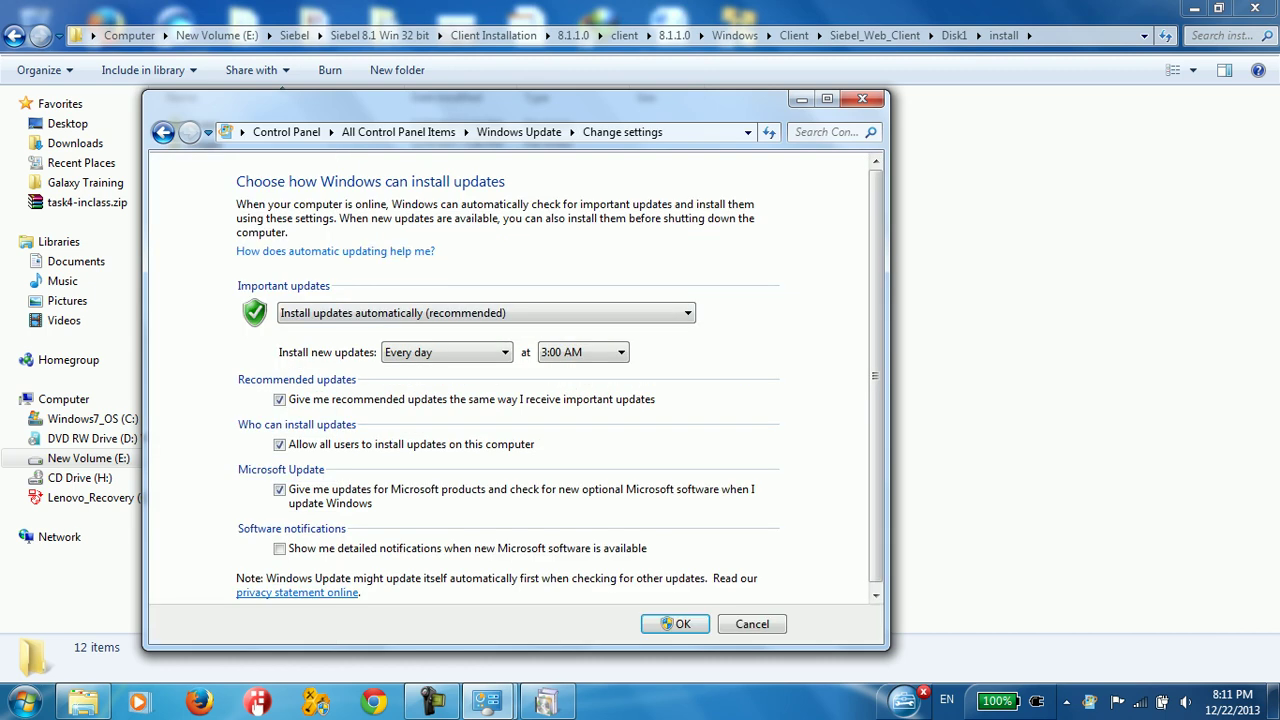
{"action": "left_click", "coordinate": [487, 313]}
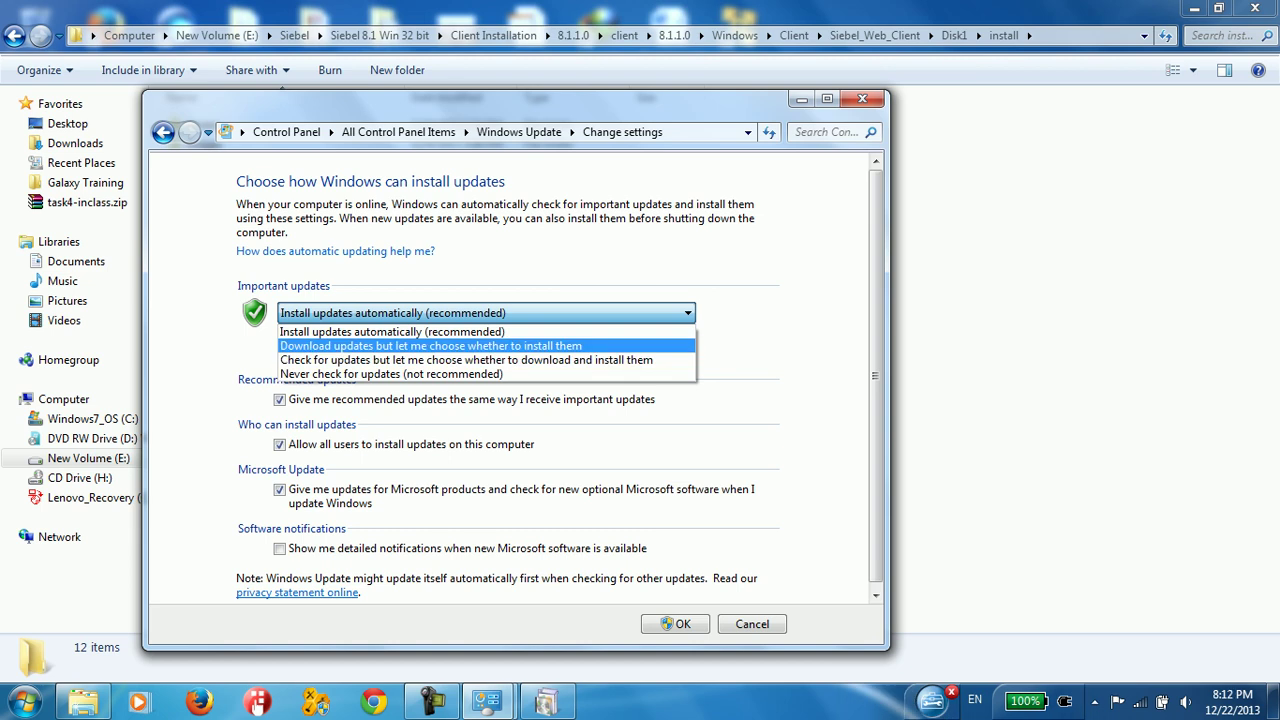
{"action": "key", "text": "Return"}
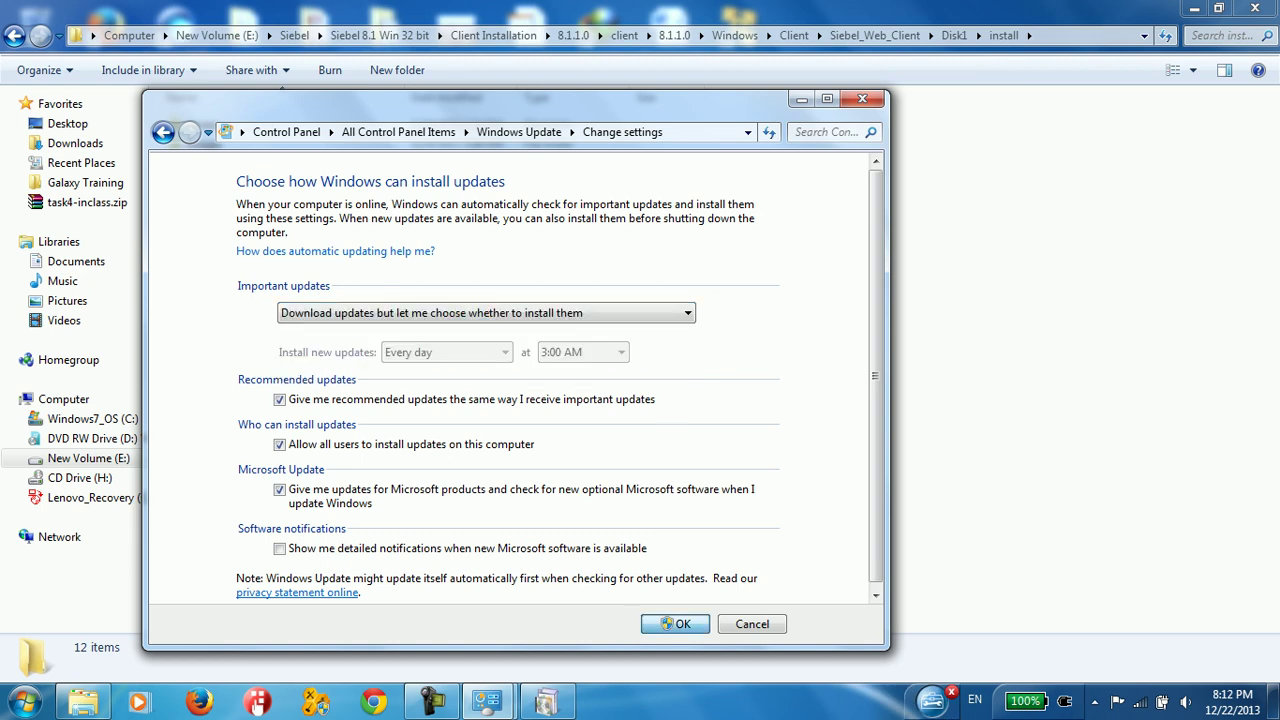
{"action": "left_click", "coordinate": [676, 624]}
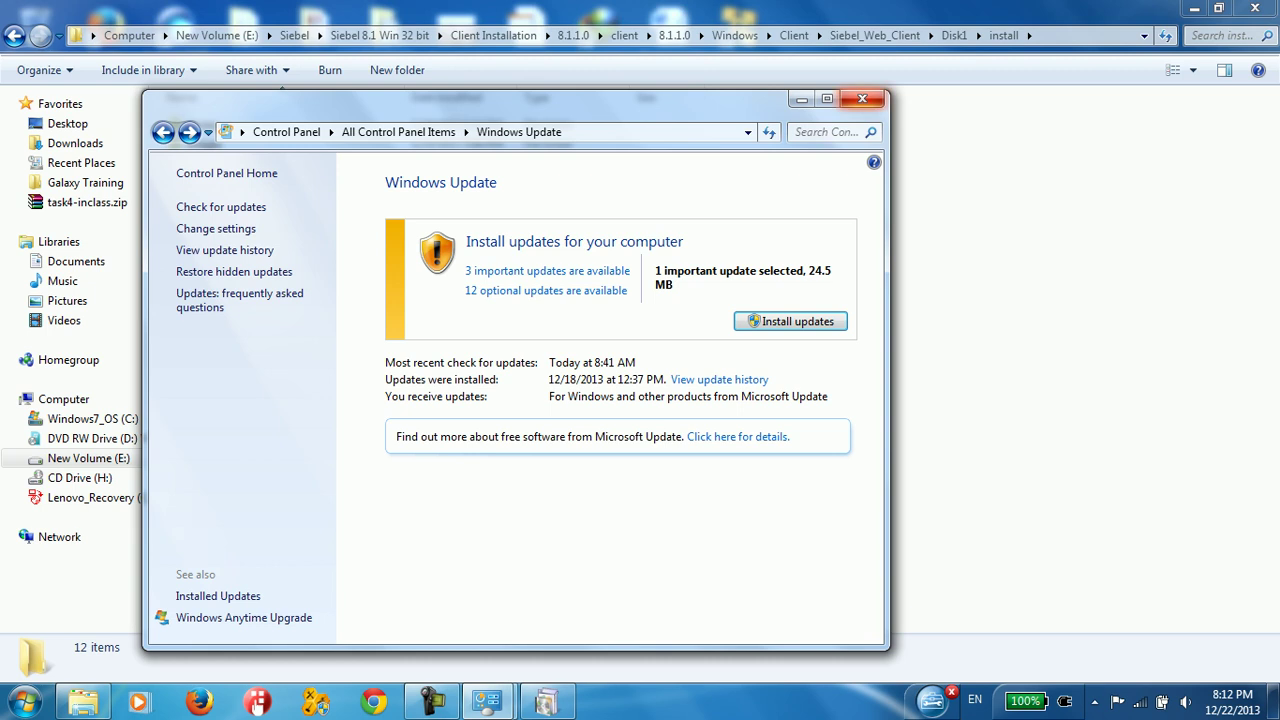
{"action": "left_click", "coordinate": [862, 99]}
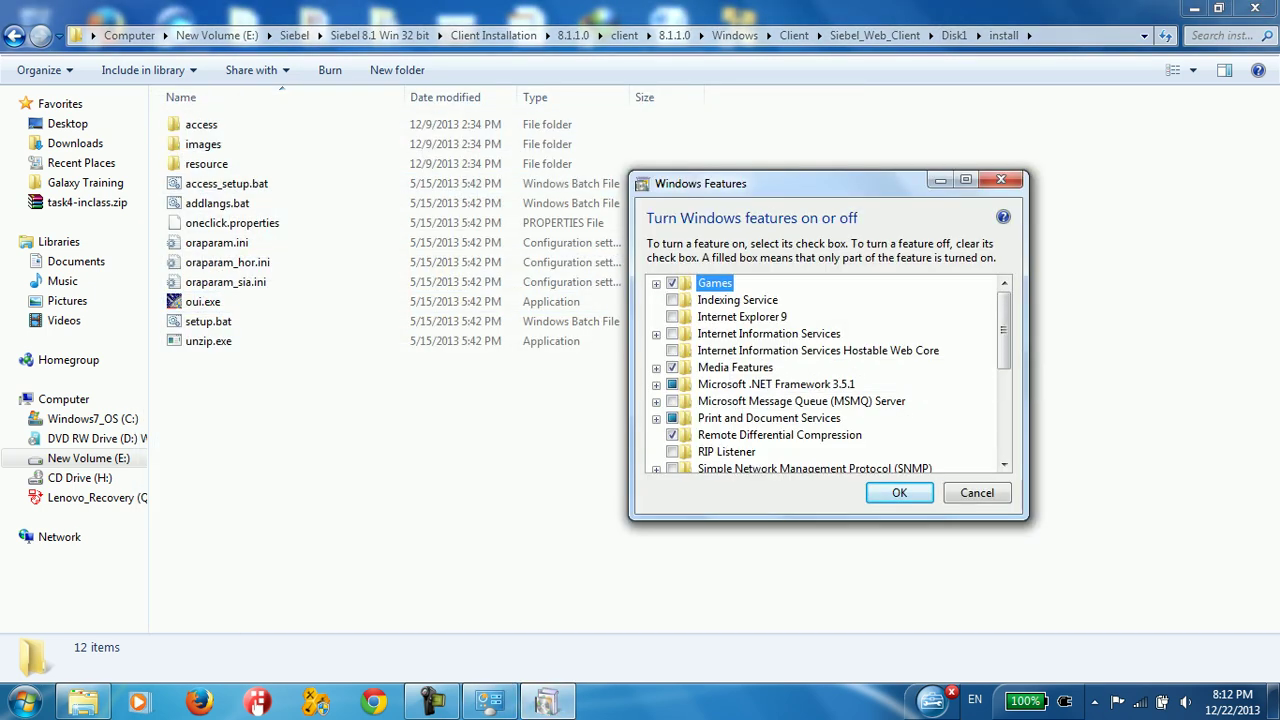
- Scroll the Windows Features list, then browse the Start menu's program list
{"action": "scroll", "coordinate": [830, 374], "scroll_direction": "down", "scroll_amount": 1}
{"action": "scroll", "coordinate": [830, 374], "scroll_direction": "down", "scroll_amount": 1}
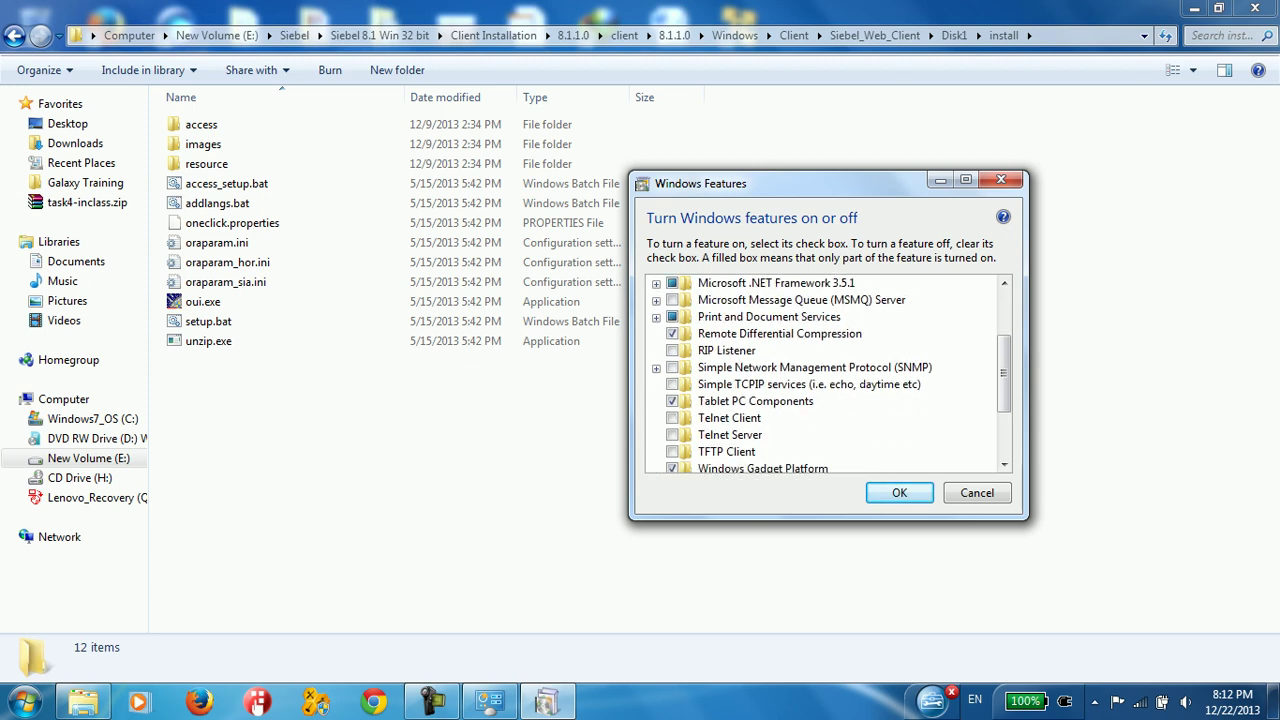
{"action": "scroll", "coordinate": [830, 374], "scroll_direction": "down", "scroll_amount": 2}
{"action": "left_click", "coordinate": [25, 700]}
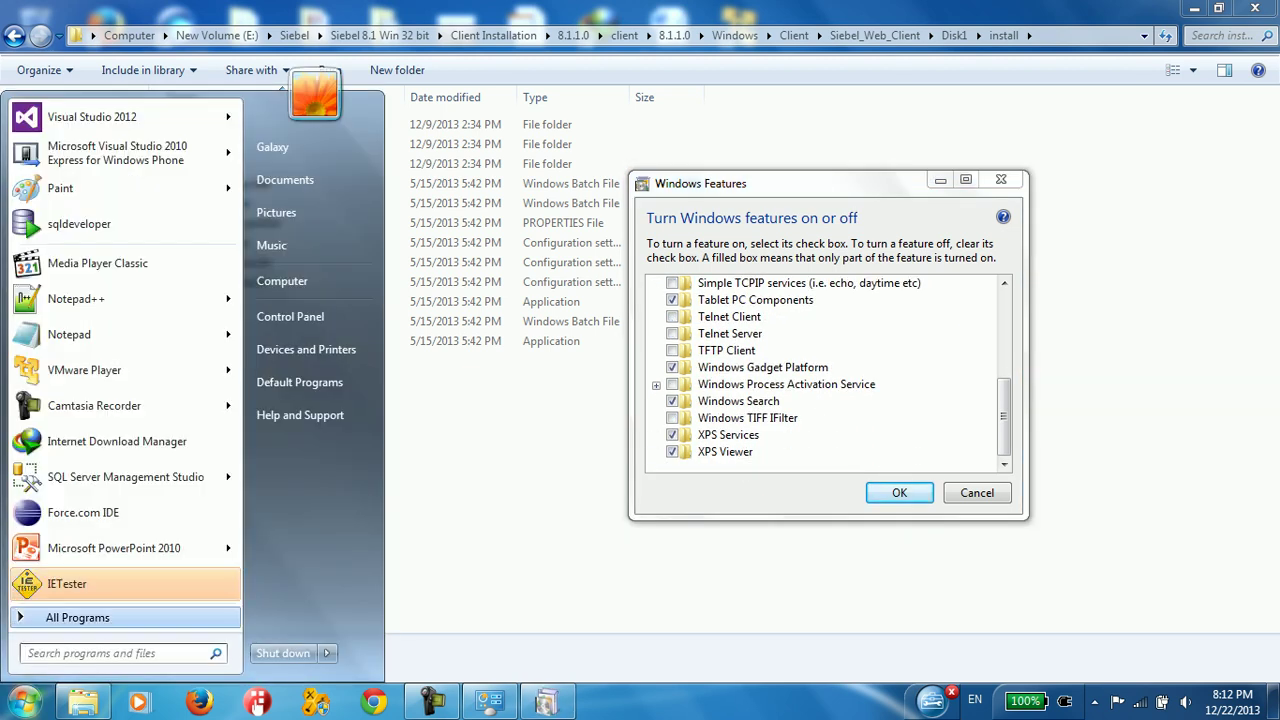
{"action": "scroll", "coordinate": [120, 340], "scroll_direction": "up", "scroll_amount": 6}
{"action": "scroll", "coordinate": [120, 340], "scroll_direction": "up", "scroll_amount": 6}
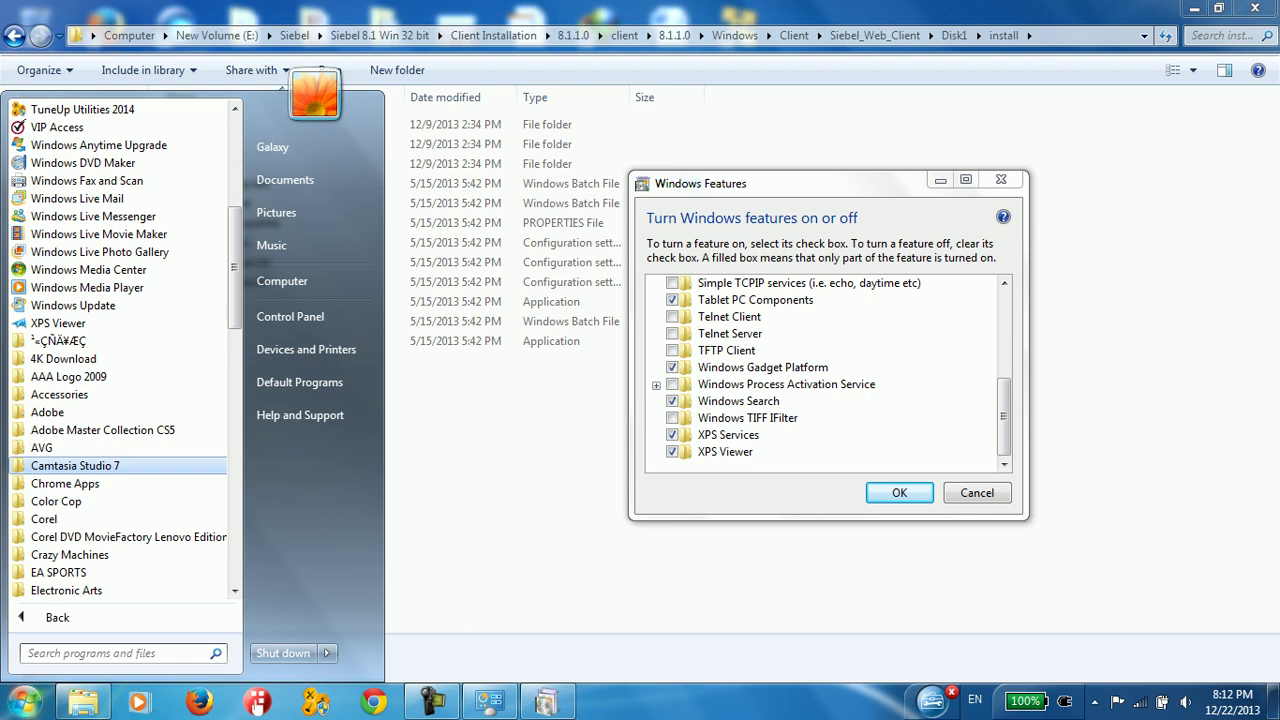
{"action": "scroll", "coordinate": [120, 340], "scroll_direction": "up", "scroll_amount": 6}
{"action": "scroll", "coordinate": [120, 340], "scroll_direction": "up", "scroll_amount": 3}
{"action": "scroll", "coordinate": [120, 340], "scroll_direction": "up", "scroll_amount": 2}
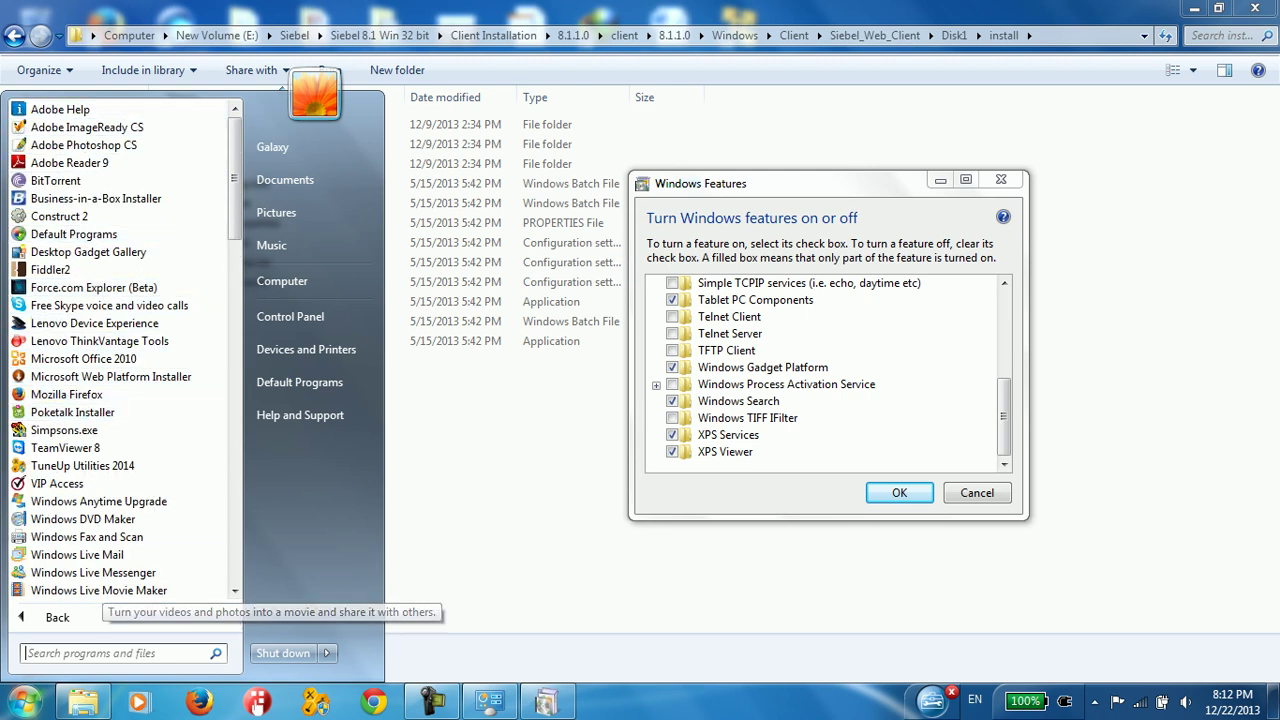
- Search the Start menu for 'ie', dismiss it, then search for 'view it'
{"action": "type", "text": "i"}
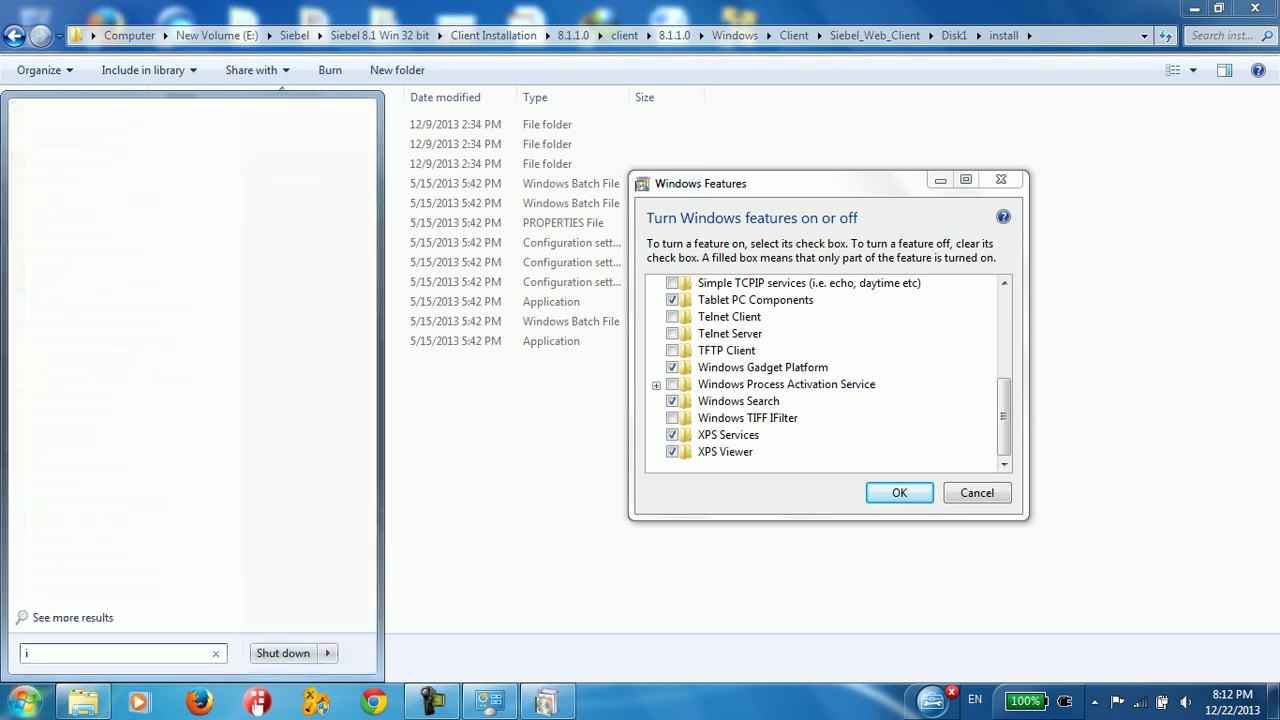
{"action": "type", "text": "e"}
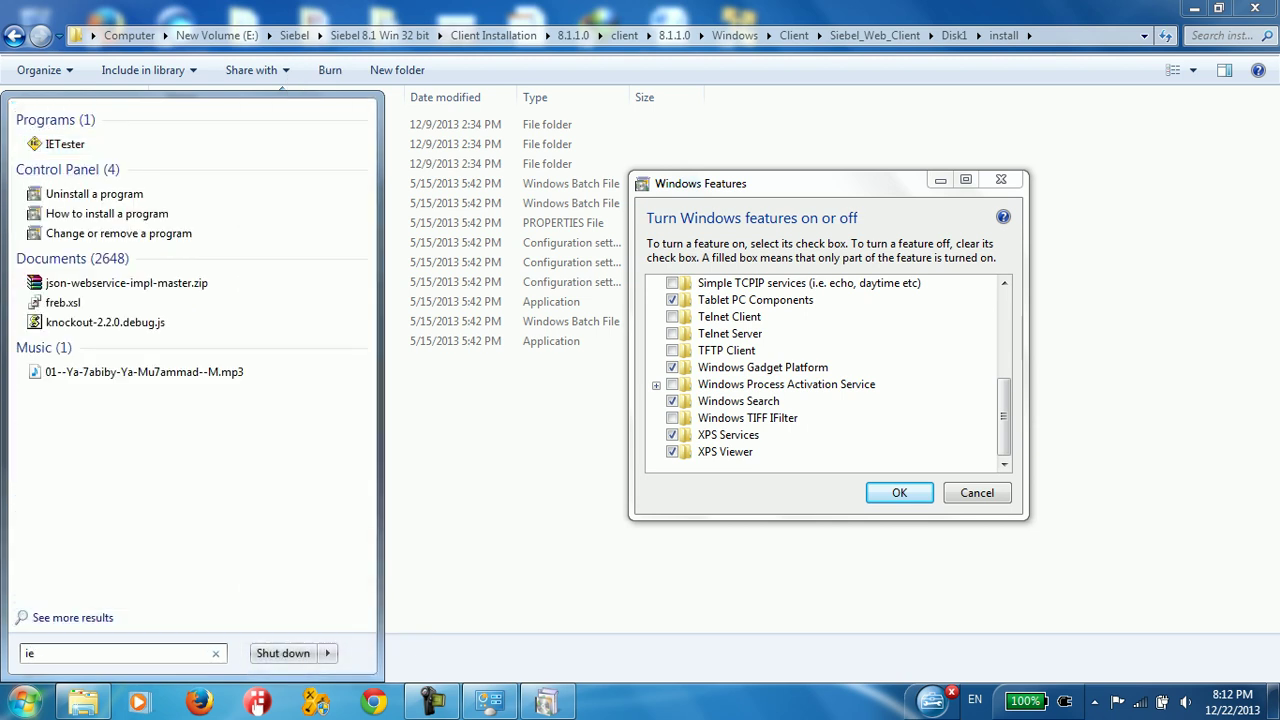
{"action": "key", "text": "Escape"}
{"action": "key", "text": "Escape"}
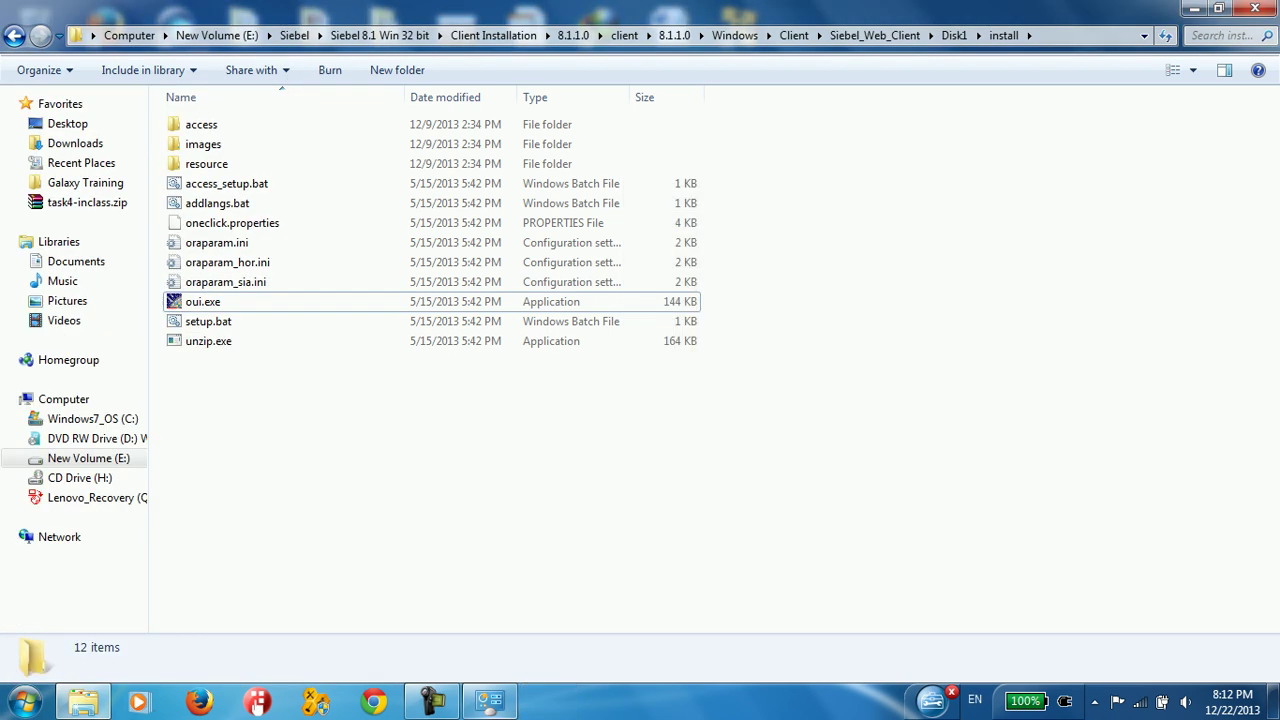
{"action": "key", "text": "super"}
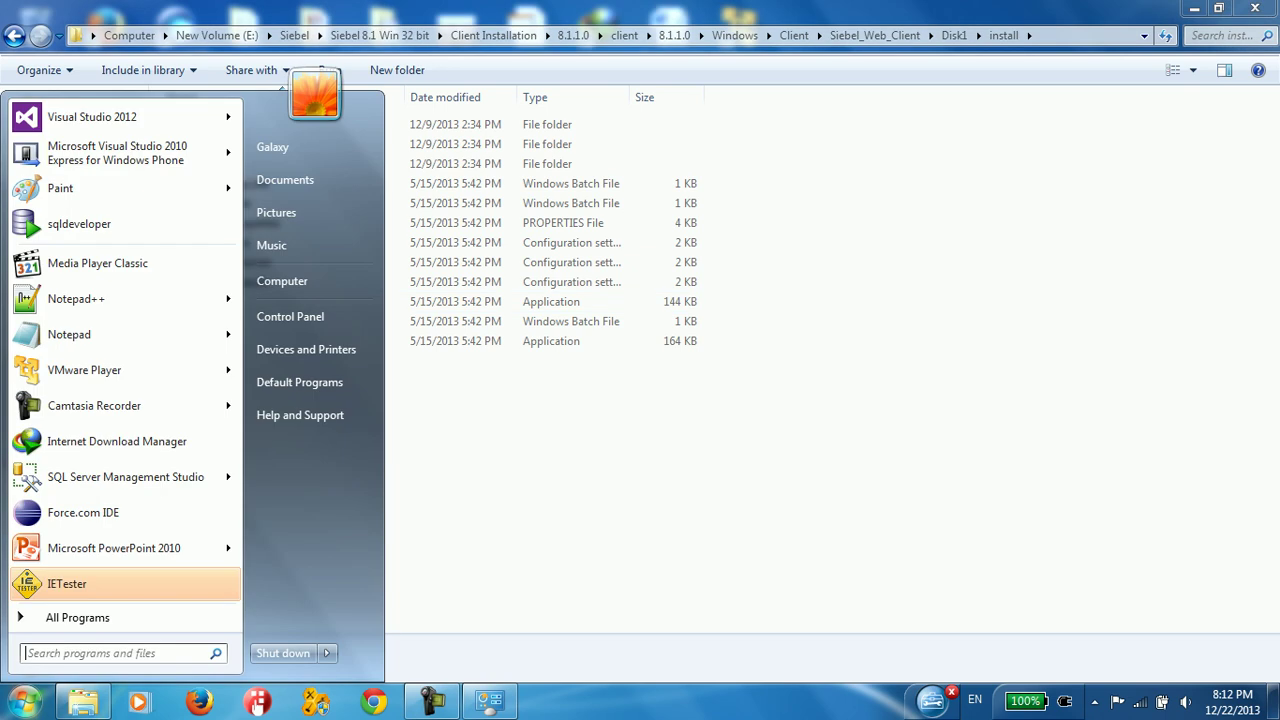
{"action": "type", "text": "view "}
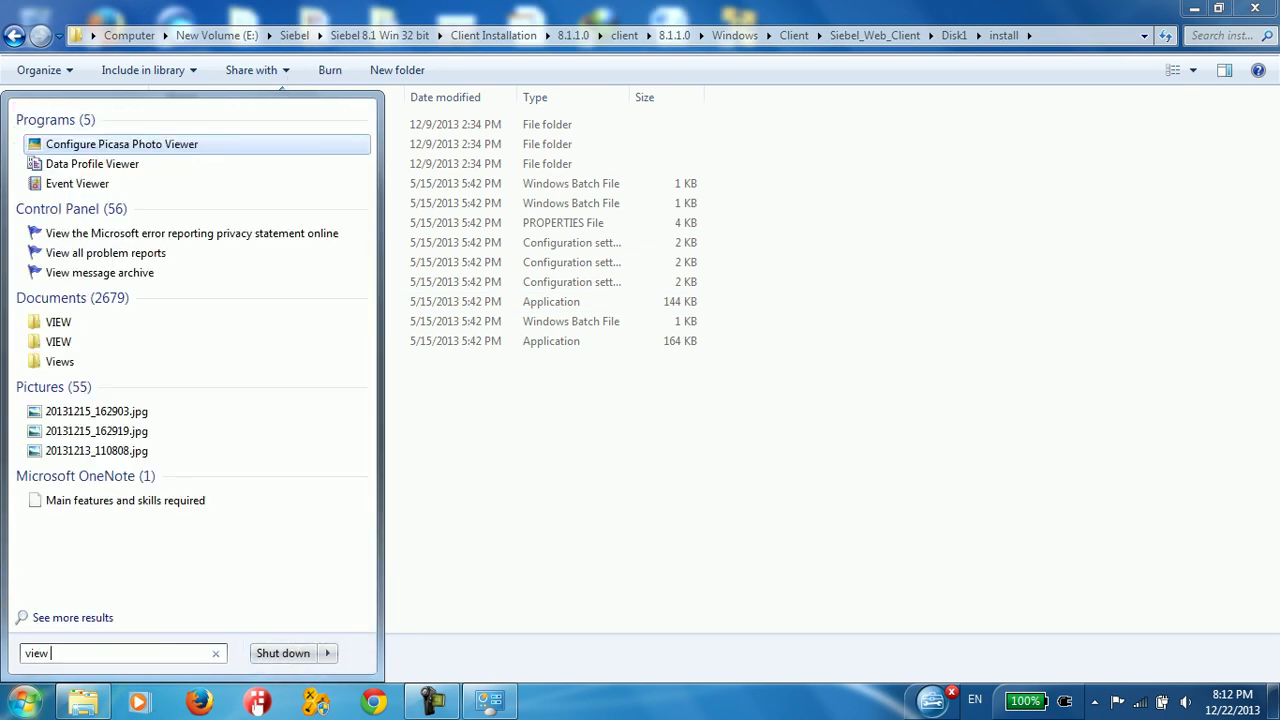
{"action": "type", "text": "ins"}
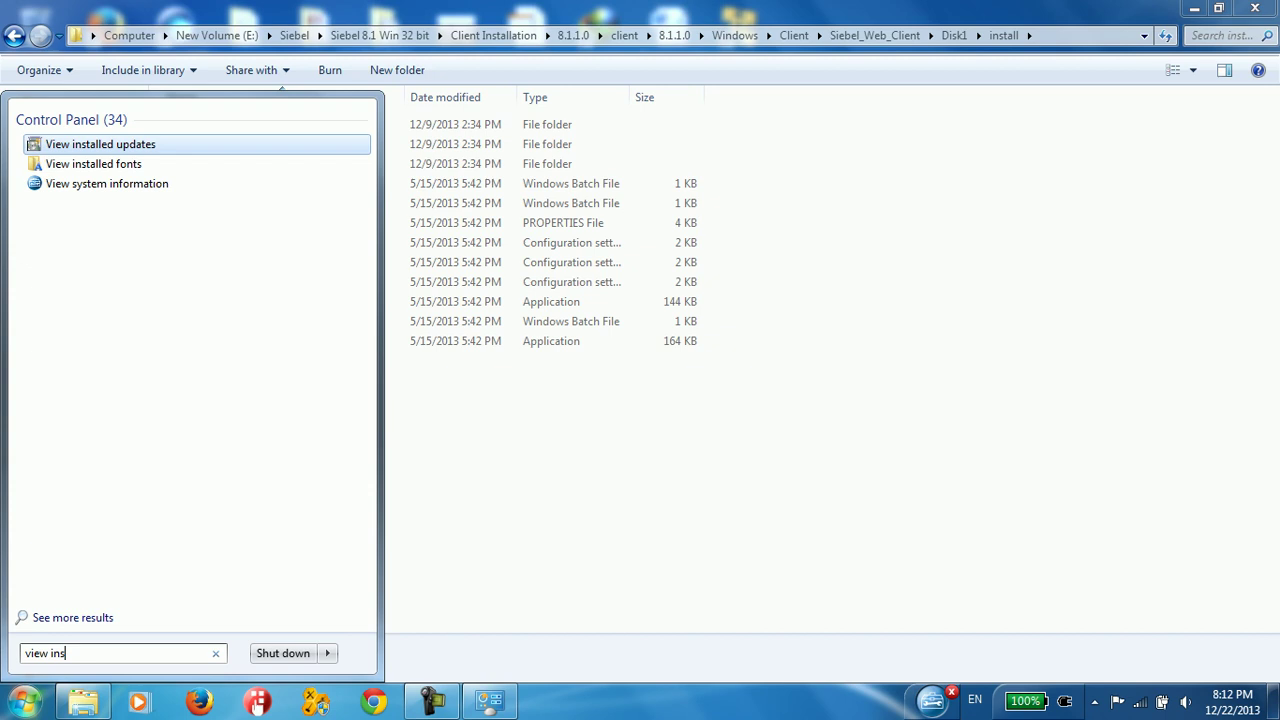
{"action": "type", "text": "t"}
- Open the installed updates list, scroll up and select update KB2836943
{"action": "key", "text": "Return"}
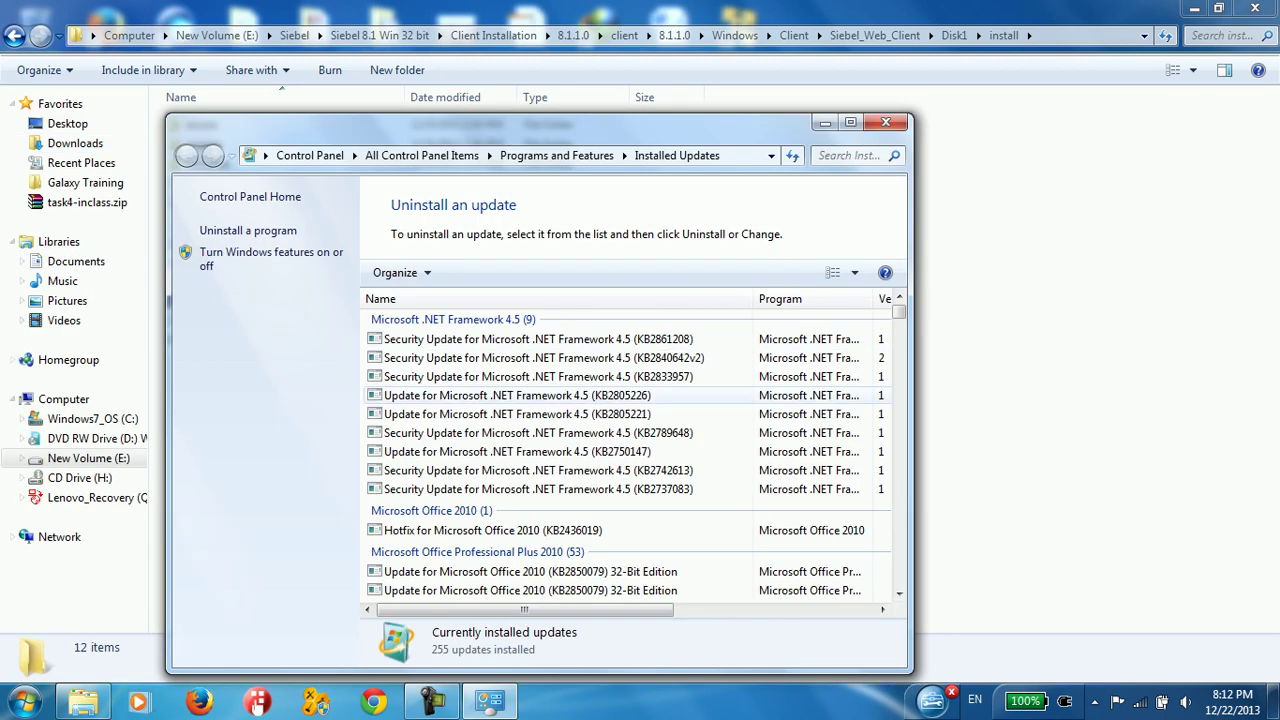
{"action": "left_click_drag", "start_coordinate": [899, 312], "coordinate": [899, 578]}
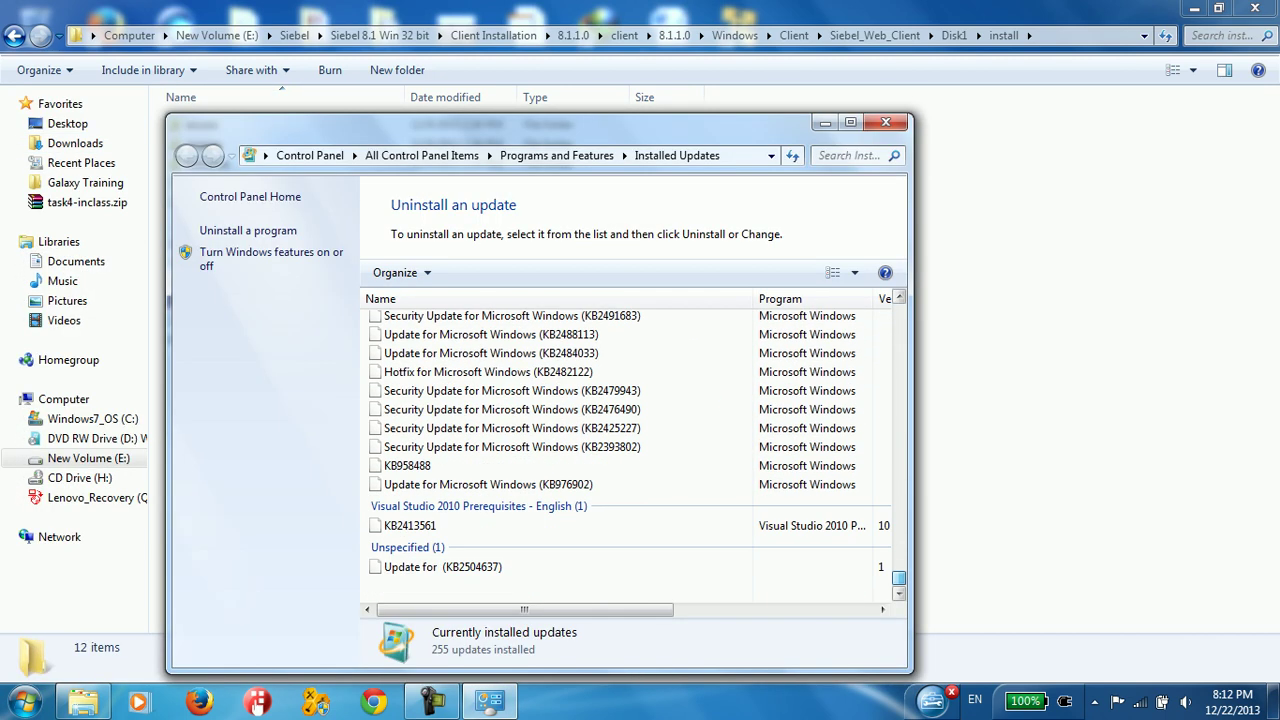
{"action": "scroll", "coordinate": [630, 455], "scroll_direction": "up", "scroll_amount": 4}
{"action": "scroll", "coordinate": [630, 455], "scroll_direction": "up", "scroll_amount": 4}
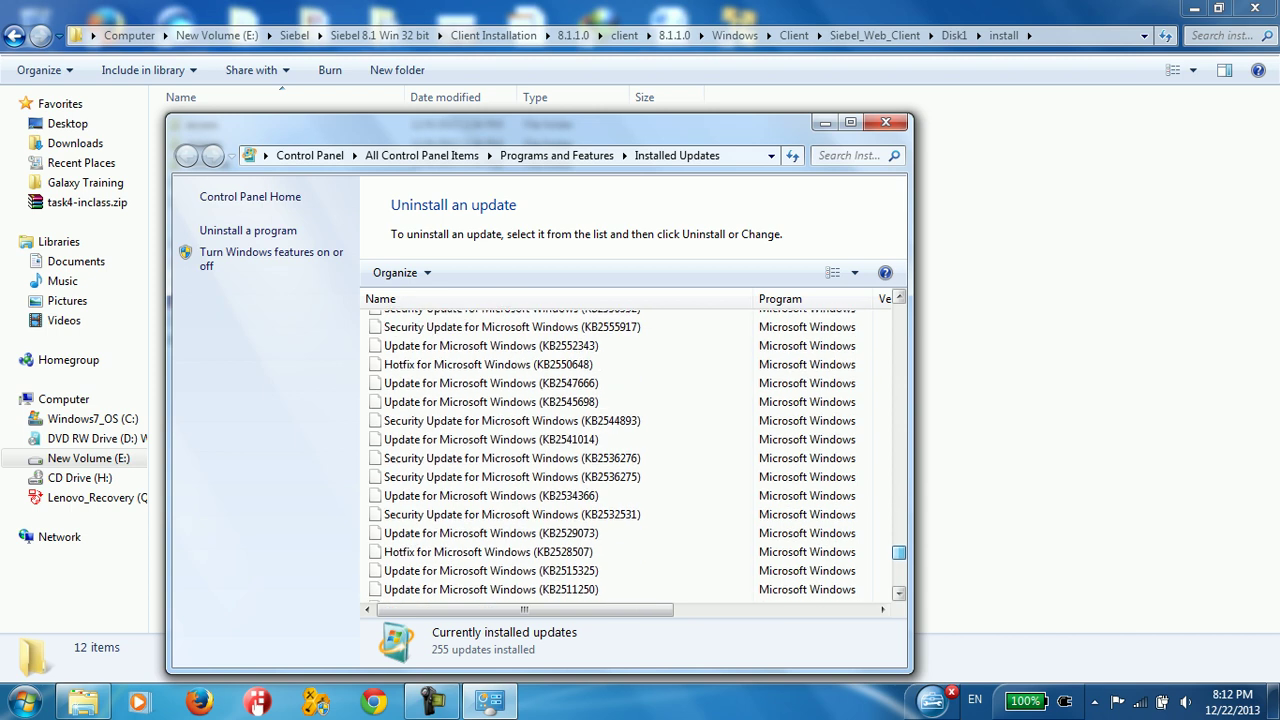
{"action": "scroll", "coordinate": [630, 455], "scroll_direction": "up", "scroll_amount": 4}
{"action": "scroll", "coordinate": [630, 455], "scroll_direction": "up", "scroll_amount": 4}
{"action": "scroll", "coordinate": [630, 455], "scroll_direction": "up", "scroll_amount": 3}
{"action": "scroll", "coordinate": [630, 455], "scroll_direction": "up", "scroll_amount": 3}
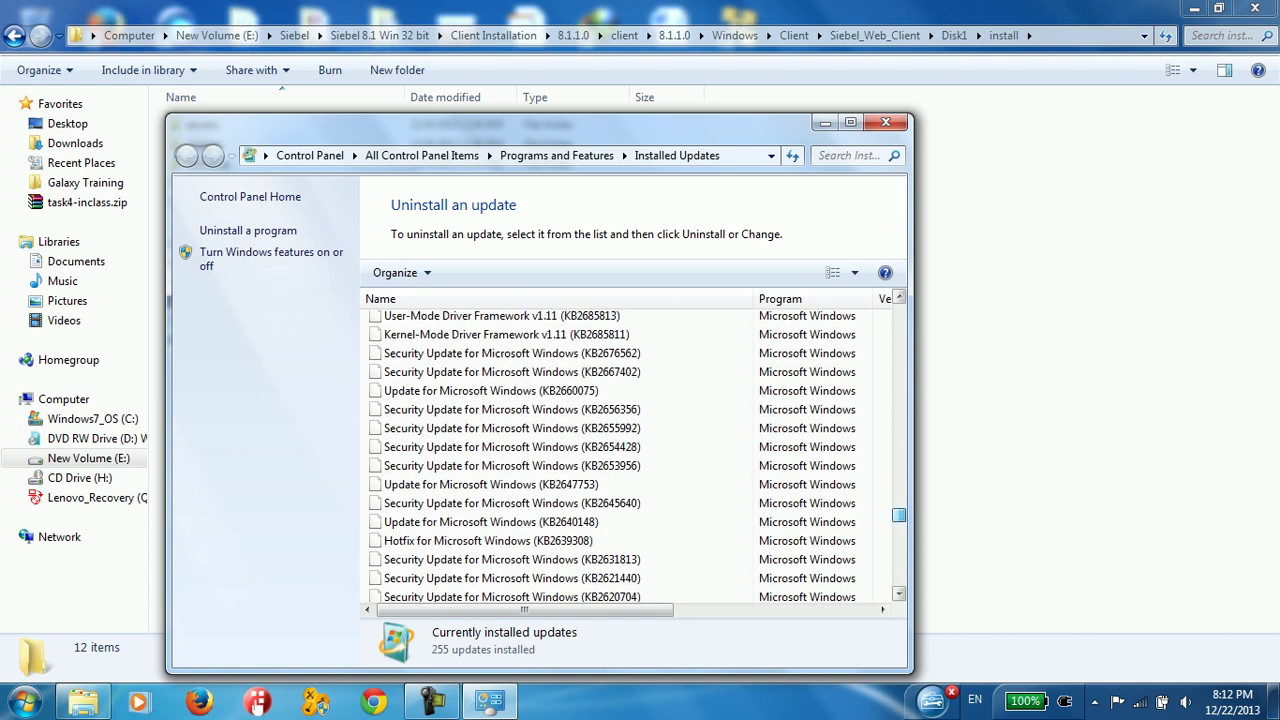
{"action": "scroll", "coordinate": [630, 455], "scroll_direction": "up", "scroll_amount": 3}
{"action": "scroll", "coordinate": [630, 455], "scroll_direction": "up", "scroll_amount": 3}
{"action": "scroll", "coordinate": [630, 455], "scroll_direction": "up", "scroll_amount": 3}
{"action": "scroll", "coordinate": [630, 455], "scroll_direction": "up", "scroll_amount": 2}
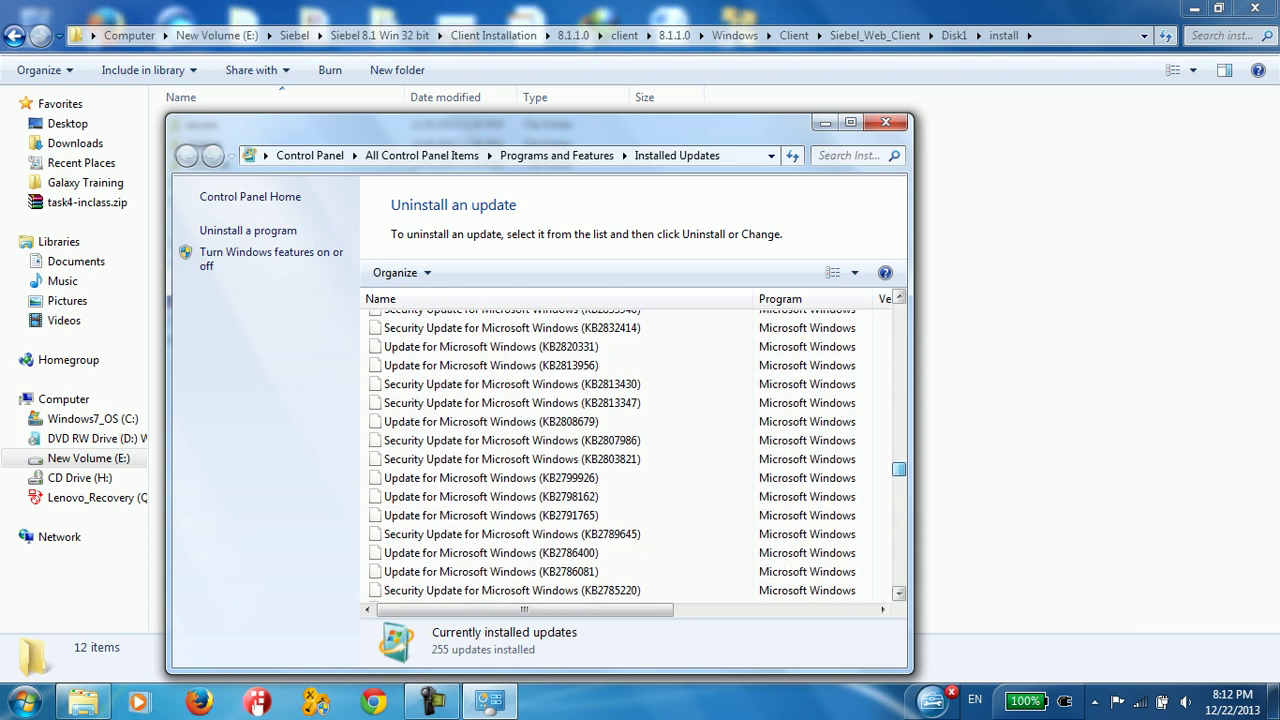
{"action": "scroll", "coordinate": [630, 455], "scroll_direction": "up", "scroll_amount": 2}
{"action": "scroll", "coordinate": [630, 455], "scroll_direction": "up", "scroll_amount": 2}
{"action": "left_click", "coordinate": [630, 456]}
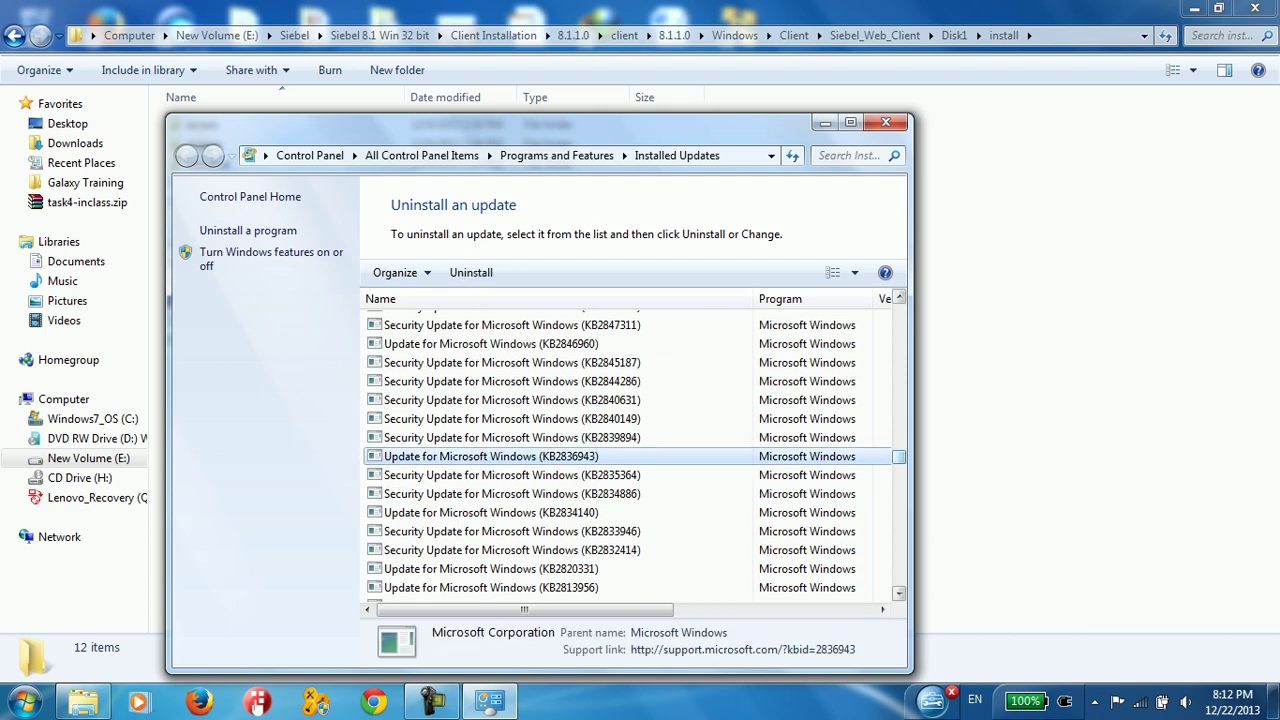
- Scroll up to the Microsoft Windows group and select Windows Internet Explorer 9
{"action": "scroll", "coordinate": [630, 455], "scroll_direction": "up", "scroll_amount": 3}
{"action": "scroll", "coordinate": [630, 455], "scroll_direction": "up", "scroll_amount": 3}
{"action": "scroll", "coordinate": [630, 455], "scroll_direction": "up", "scroll_amount": 3}
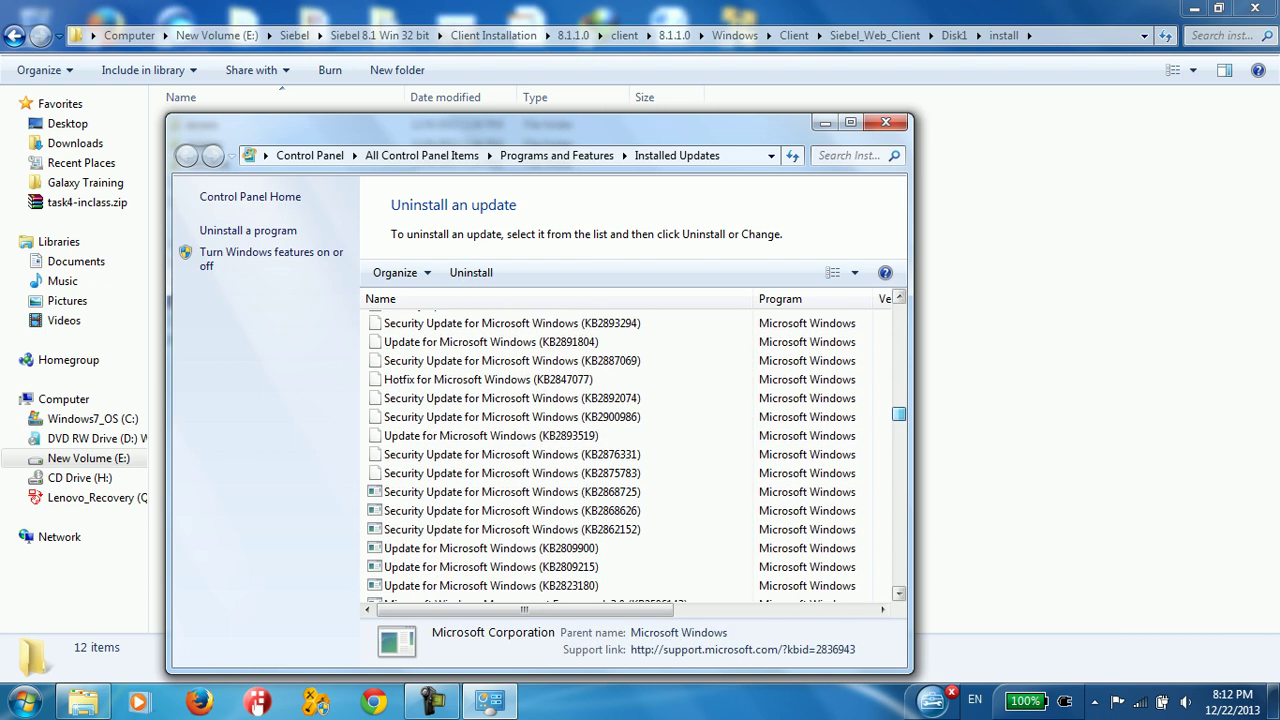
{"action": "scroll", "coordinate": [630, 455], "scroll_direction": "up", "scroll_amount": 3}
{"action": "scroll", "coordinate": [630, 455], "scroll_direction": "up", "scroll_amount": 2}
{"action": "left_click", "coordinate": [630, 487]}
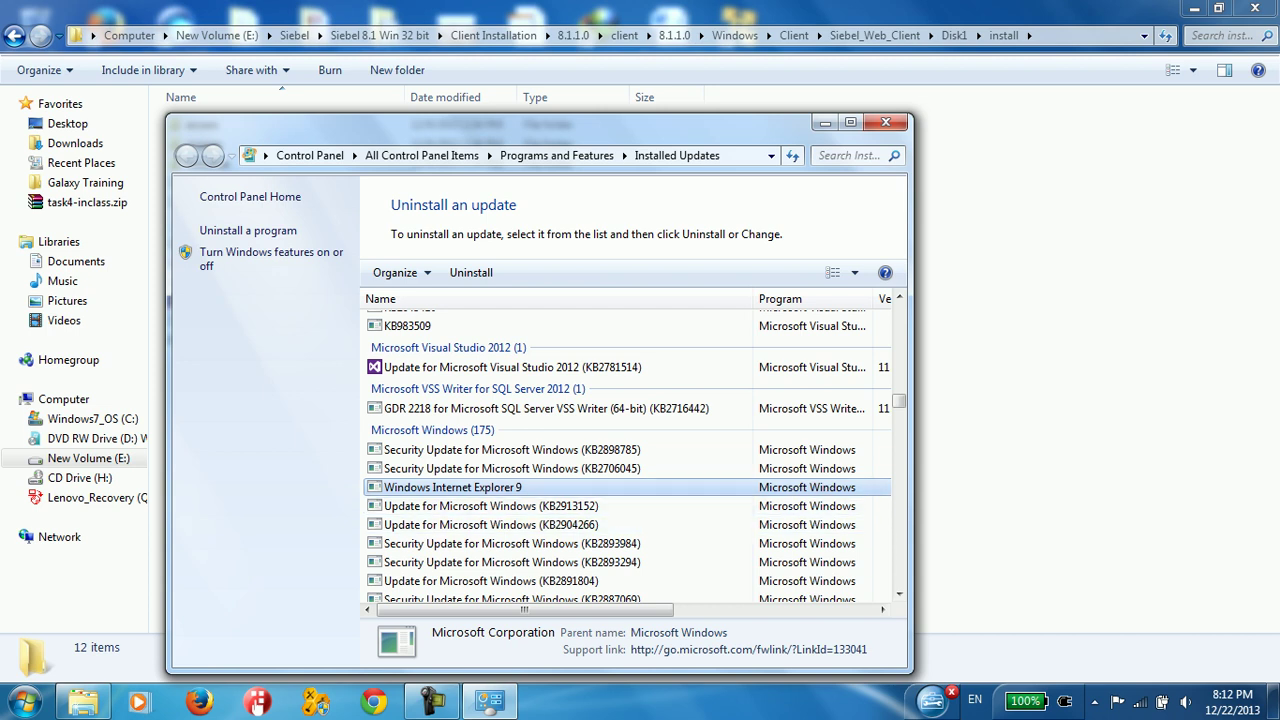
- Uninstall Windows Internet Explorer 9 from its context menu and confirm with Yes
{"action": "right_click", "coordinate": [503, 487]}
{"action": "left_click", "coordinate": [555, 497]}
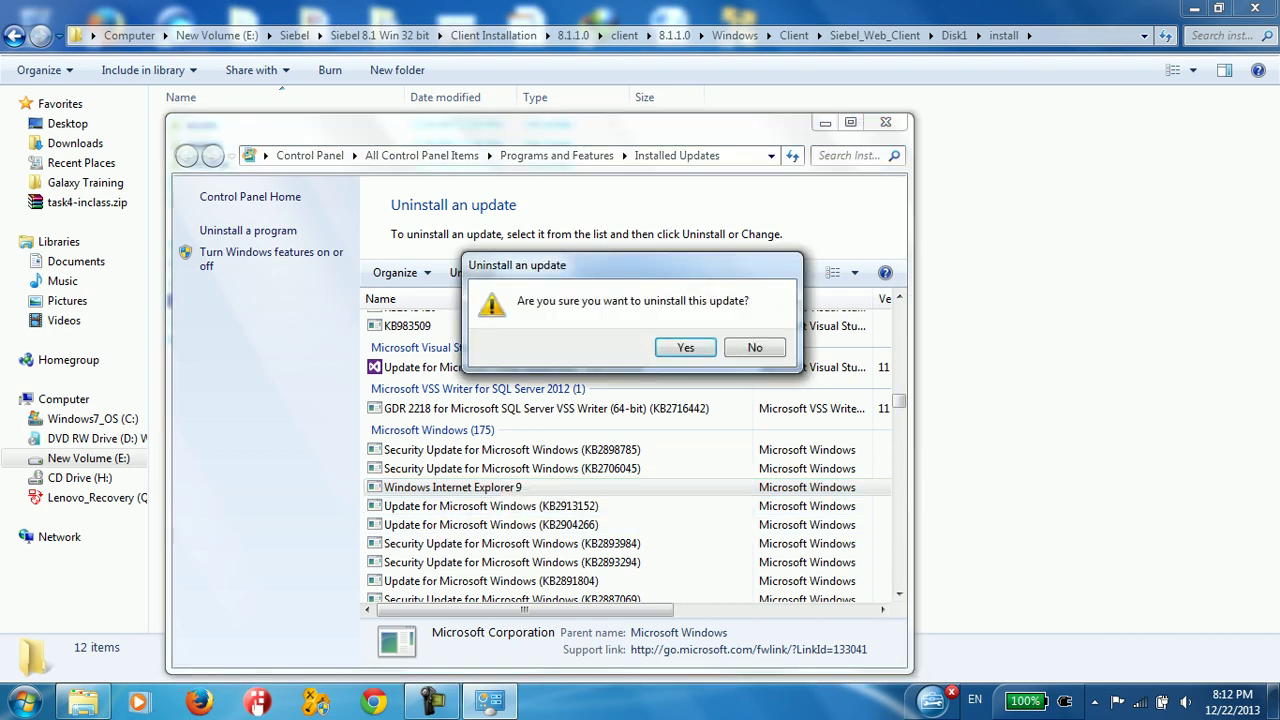
{"action": "left_click", "coordinate": [687, 348]}
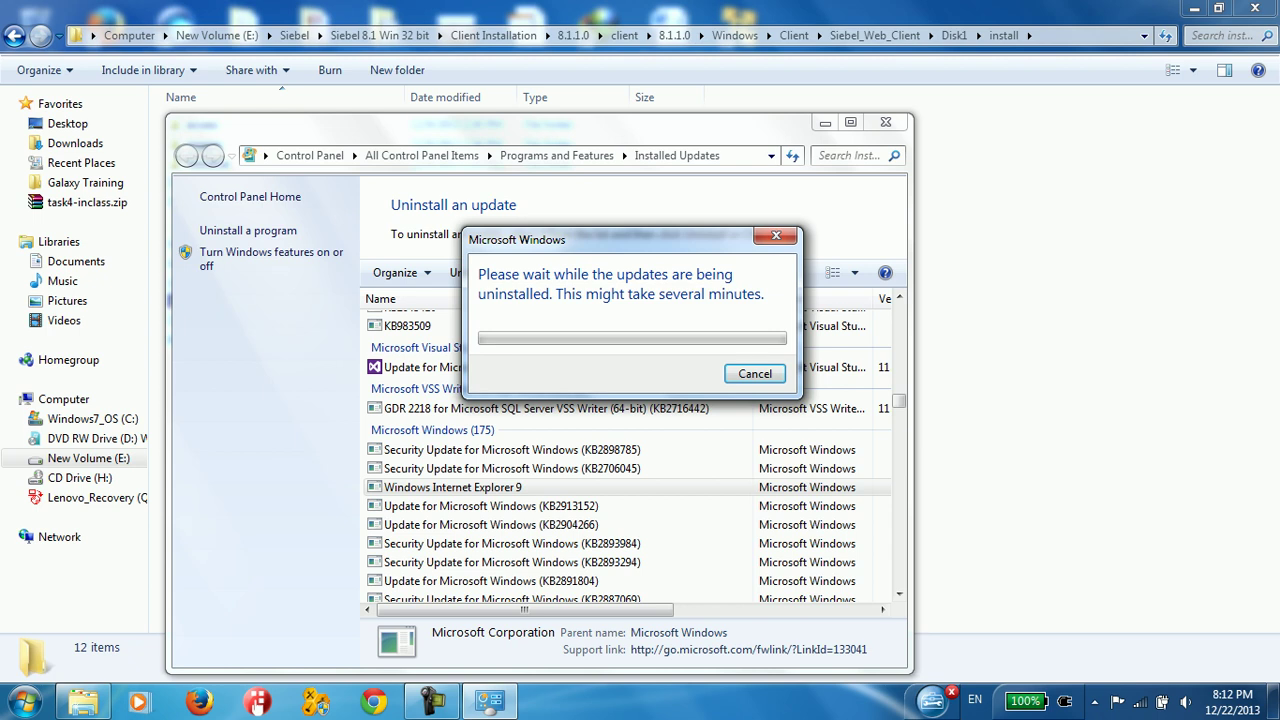